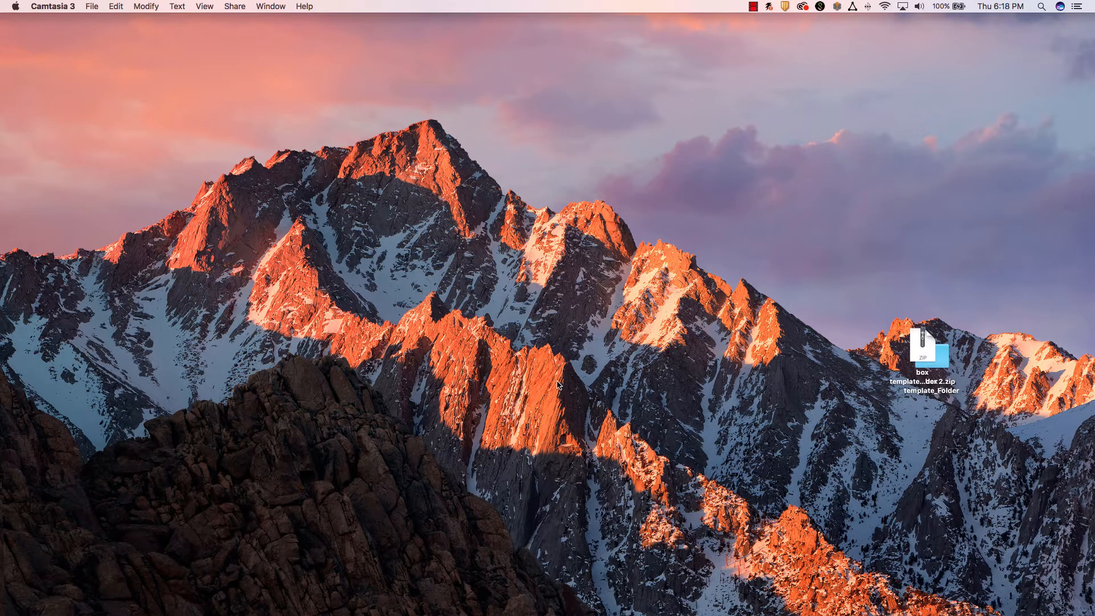
Search for and launch Adobe InDesign CC 2017.
key("super+space")
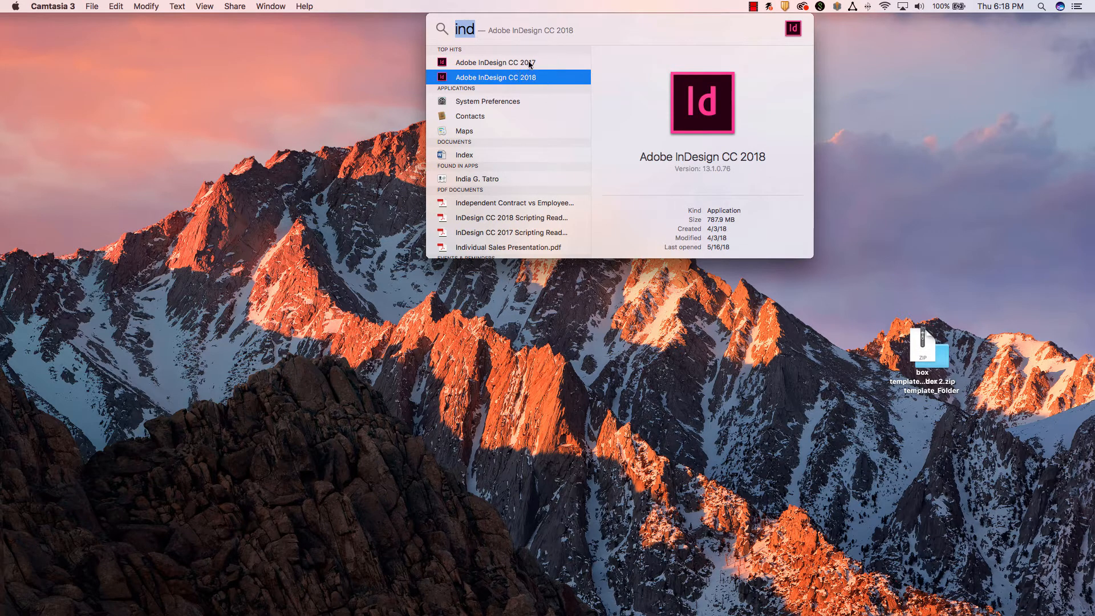
left_click(510, 65)
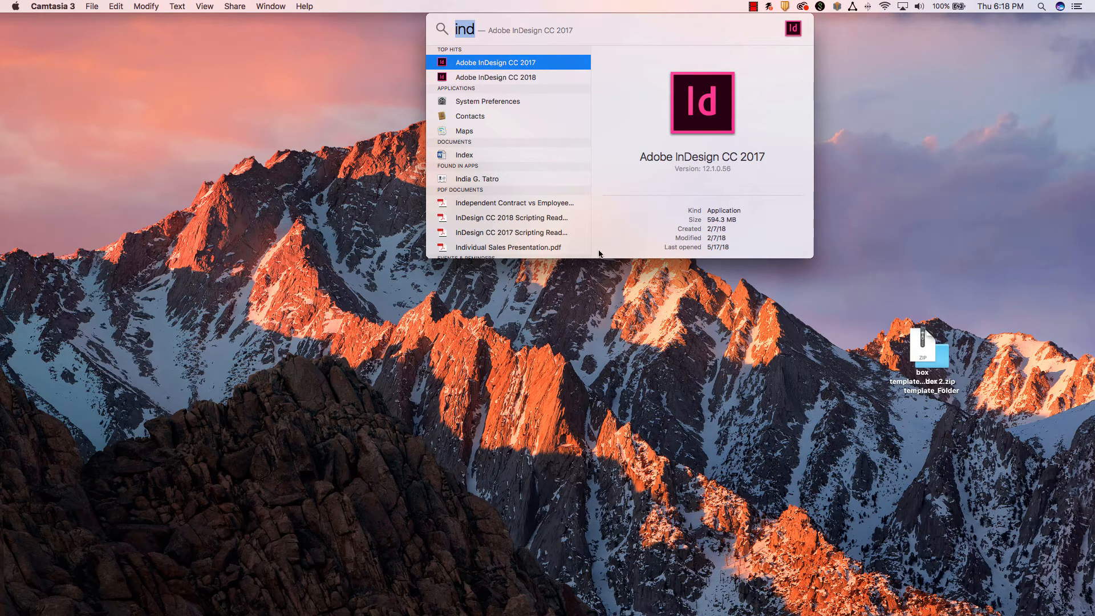
key("Return")
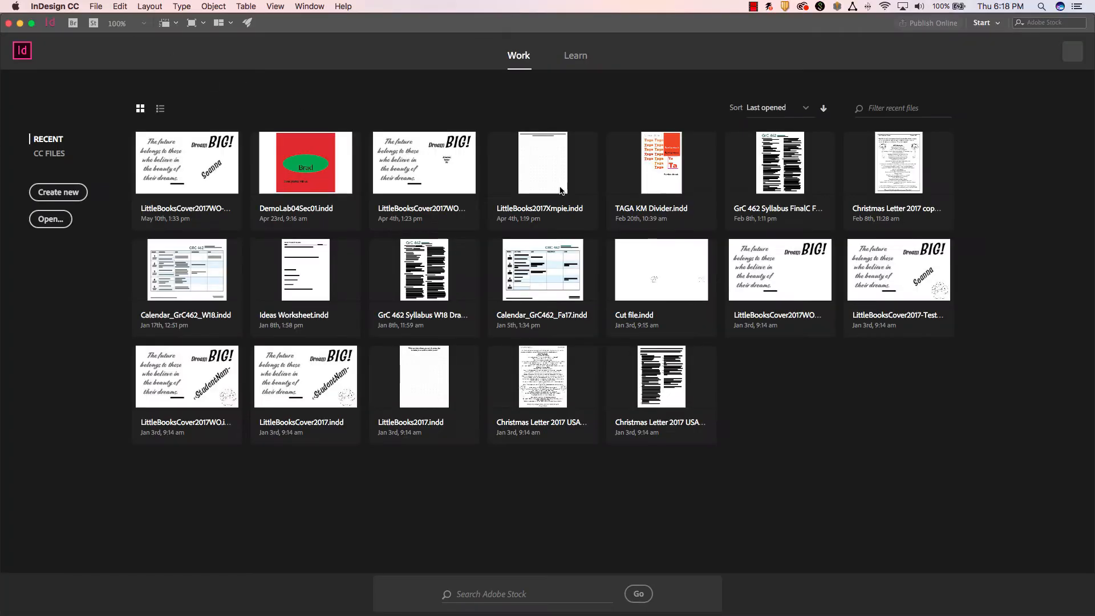
Create a new 6 × 4 in landscape document with a 0.125 in bleed on all sides.
left_click(58, 192)
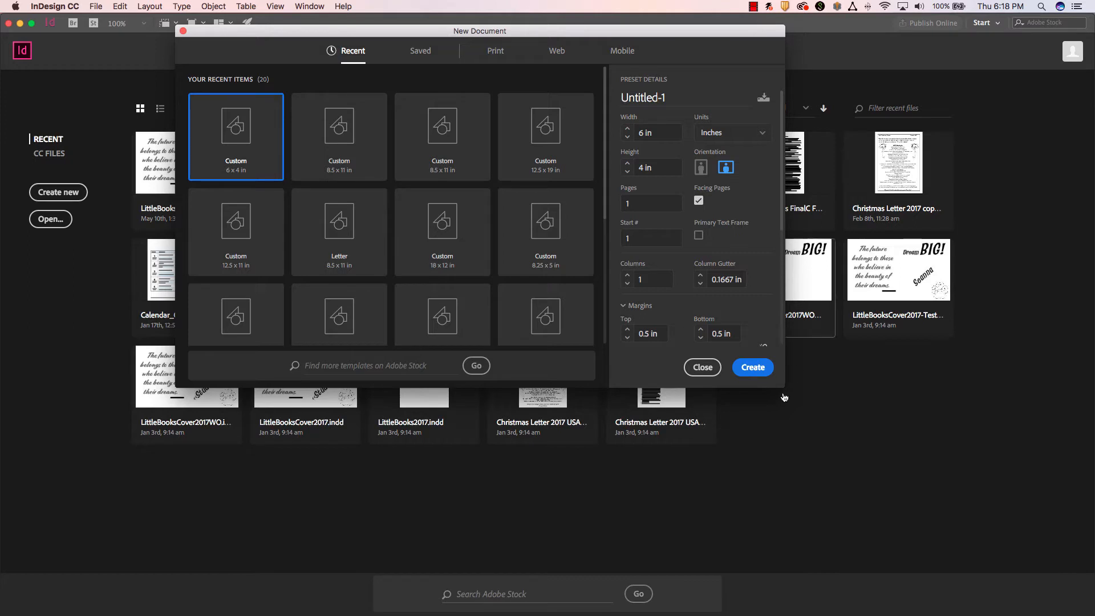
left_click_drag(784, 386, 891, 506)
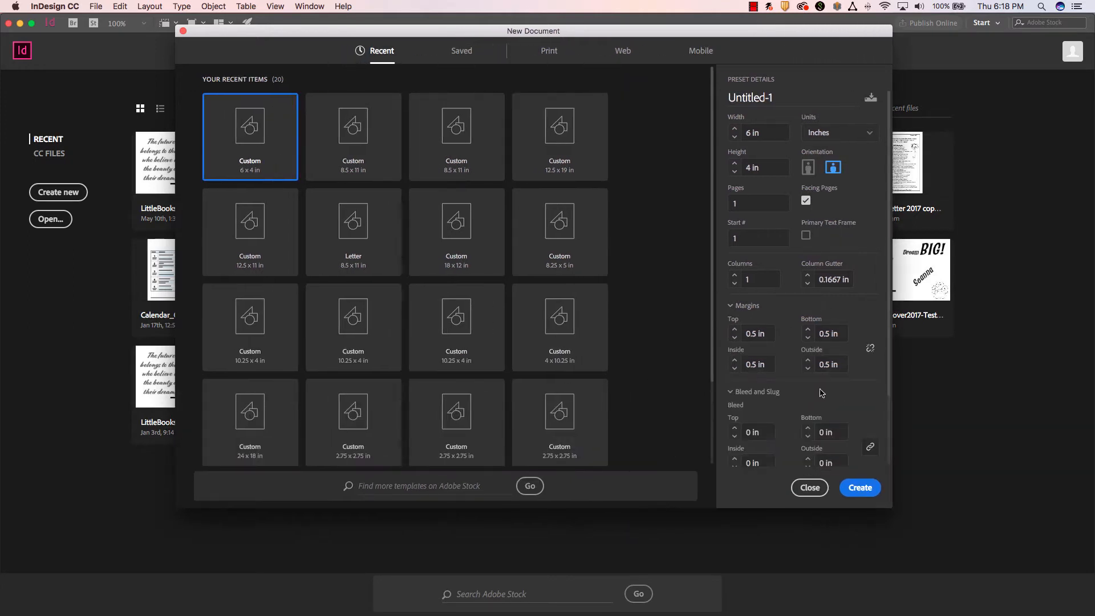
left_click(735, 427)
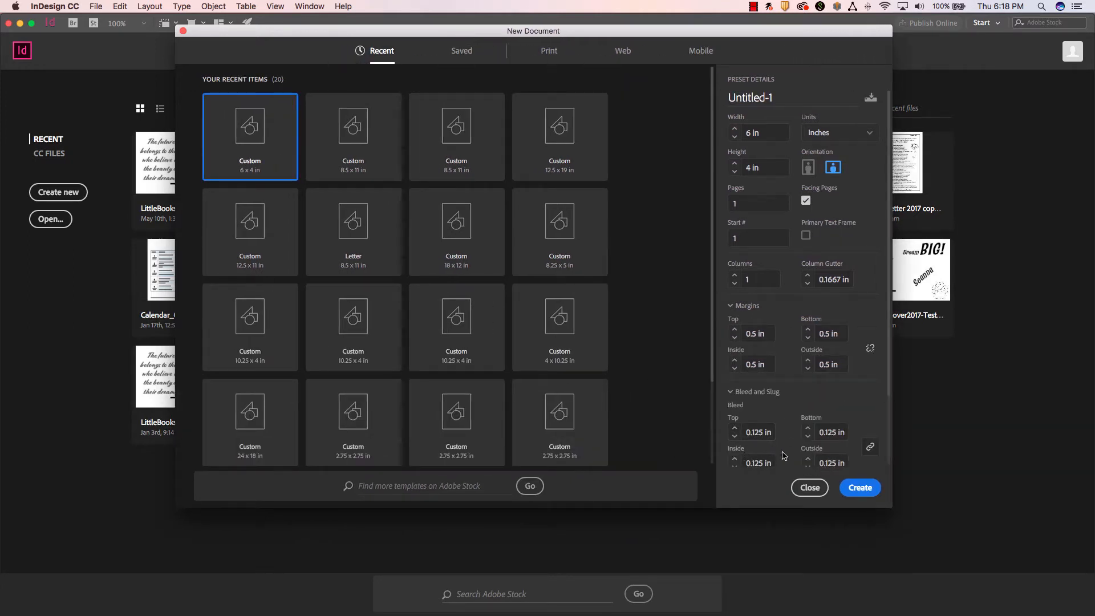
left_click(858, 488)
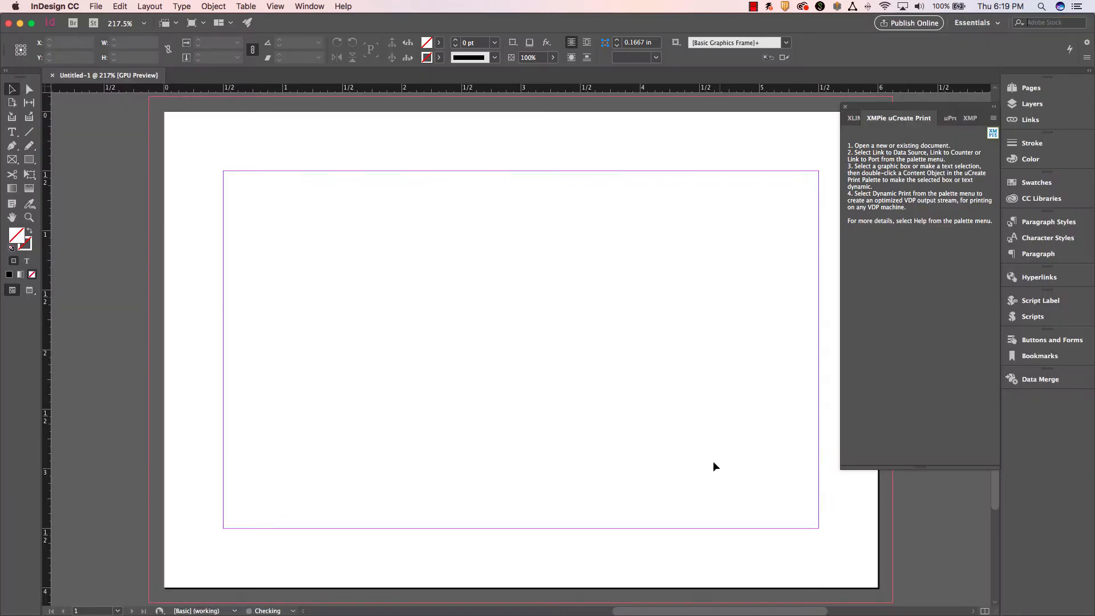
Add a second page below page 1 based on A-Master.
left_click(1032, 103)
left_click(1031, 87)
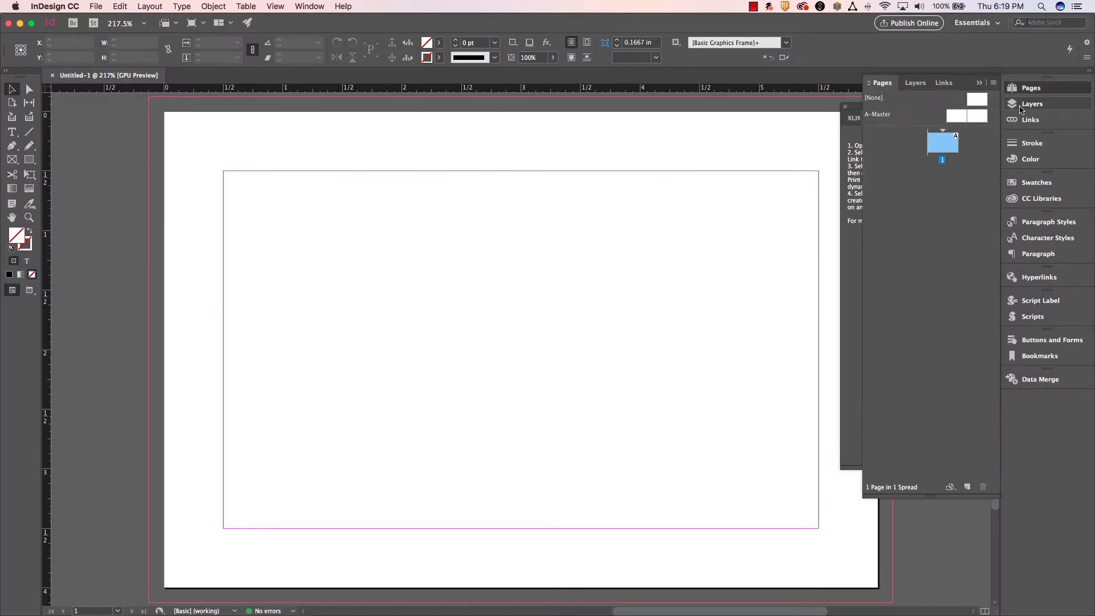
left_click_drag(976, 115, 908, 172)
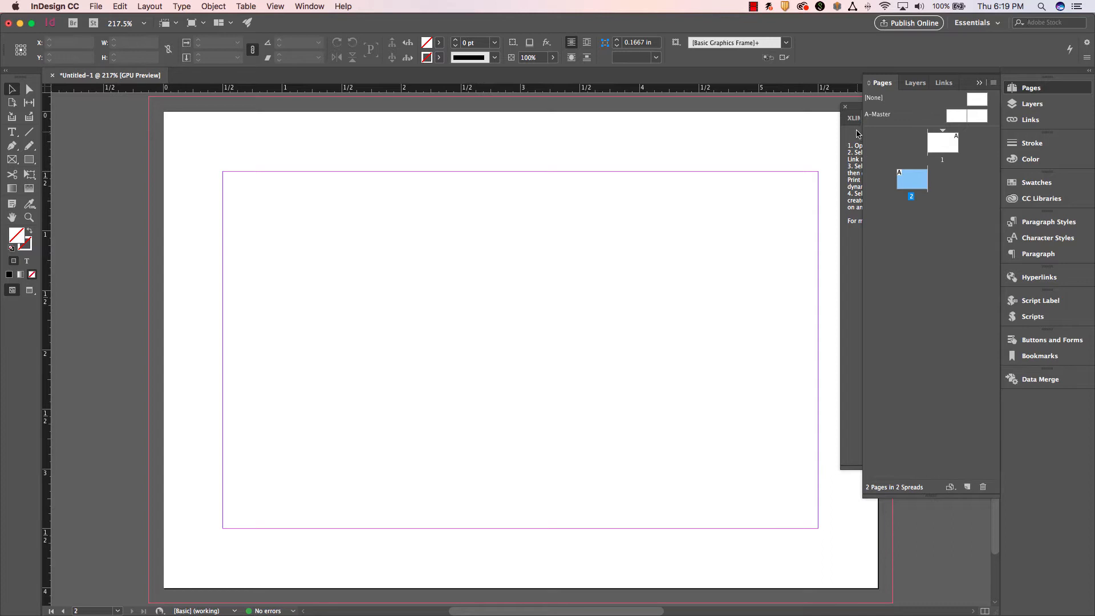
Close the floating XMPie panel group and reopen it showing XMPie uCreate Print.
left_click(845, 107)
left_click(310, 6)
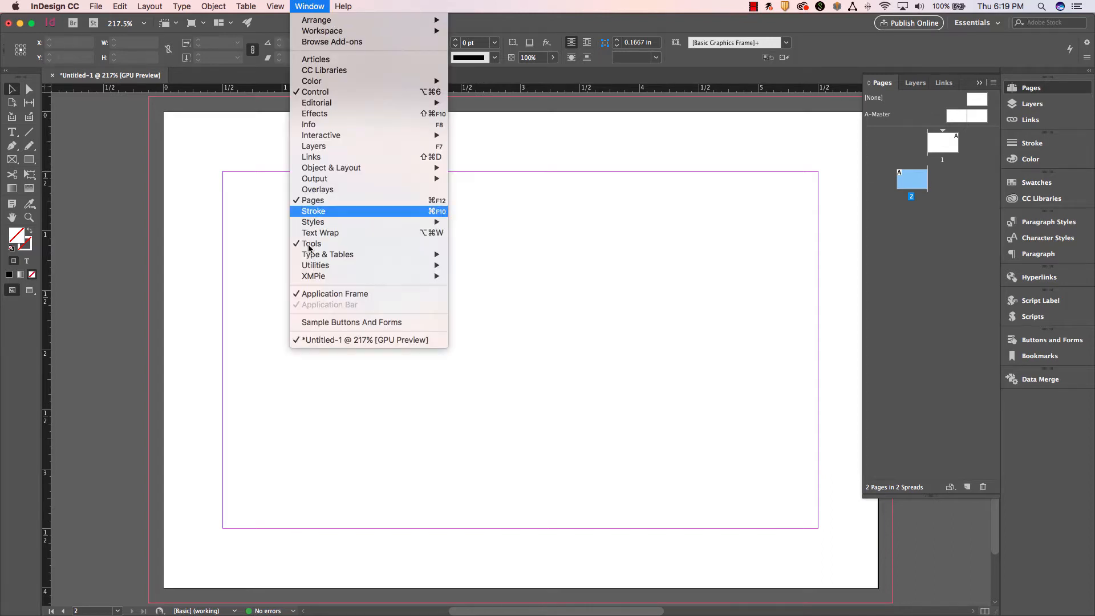
mouse_move(319, 280)
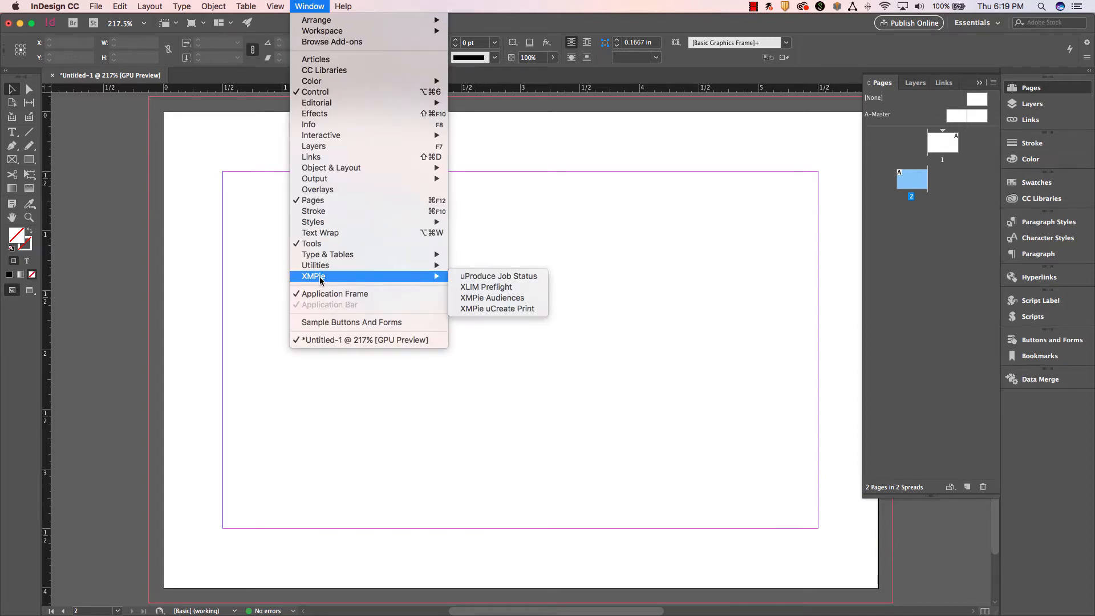
left_click(508, 309)
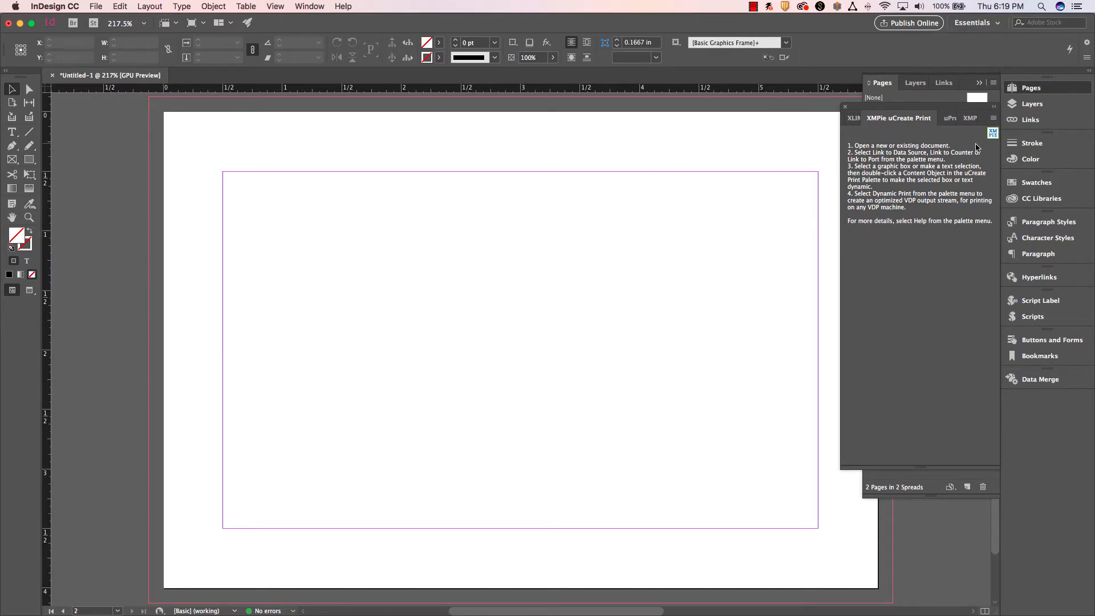
Link the document to the comma-separated data source us-500_Data Set_V2.csv from the Lab 06 folder.
left_click(994, 120)
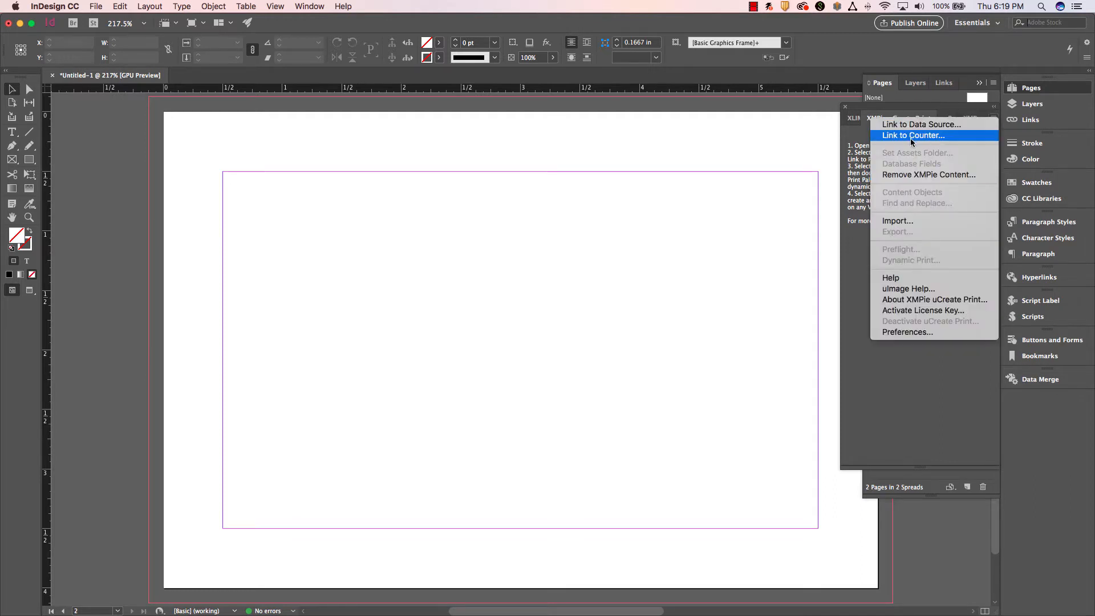
left_click(922, 125)
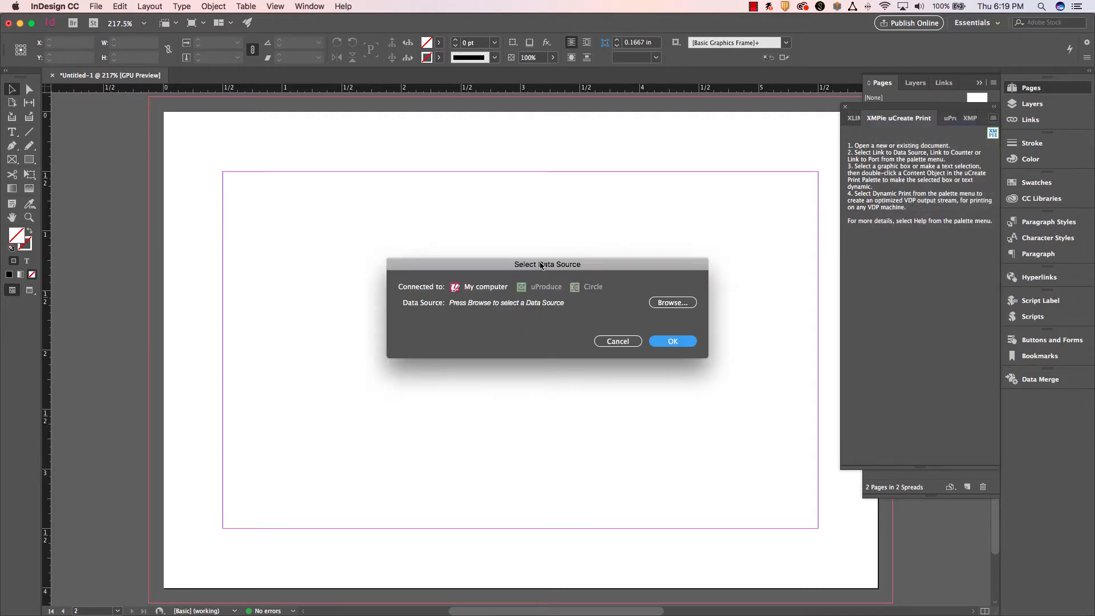
left_click(672, 303)
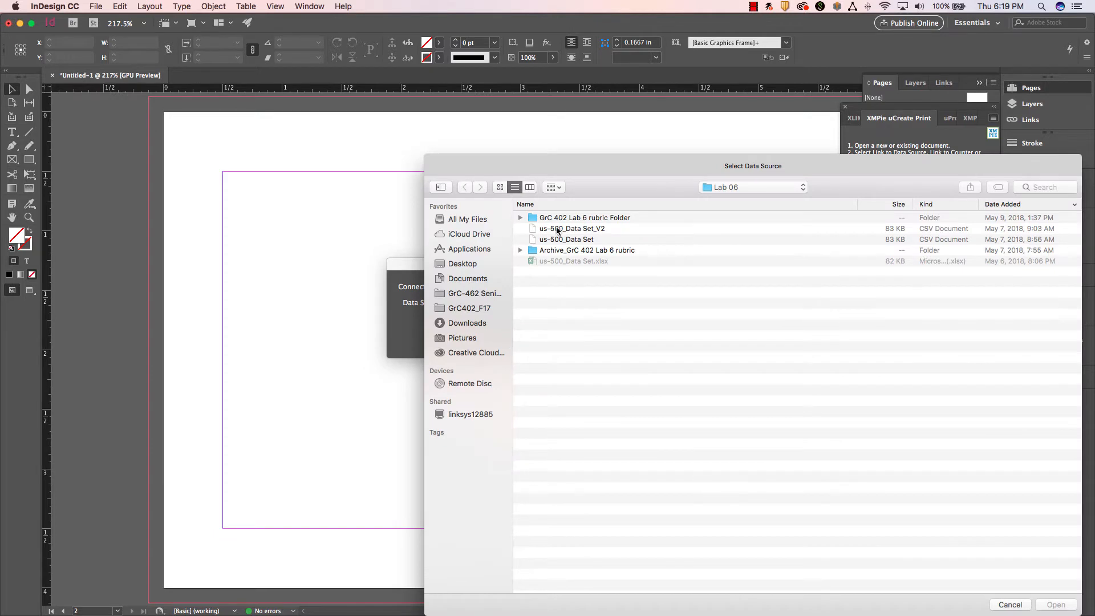
left_click(560, 229)
left_click(1050, 606)
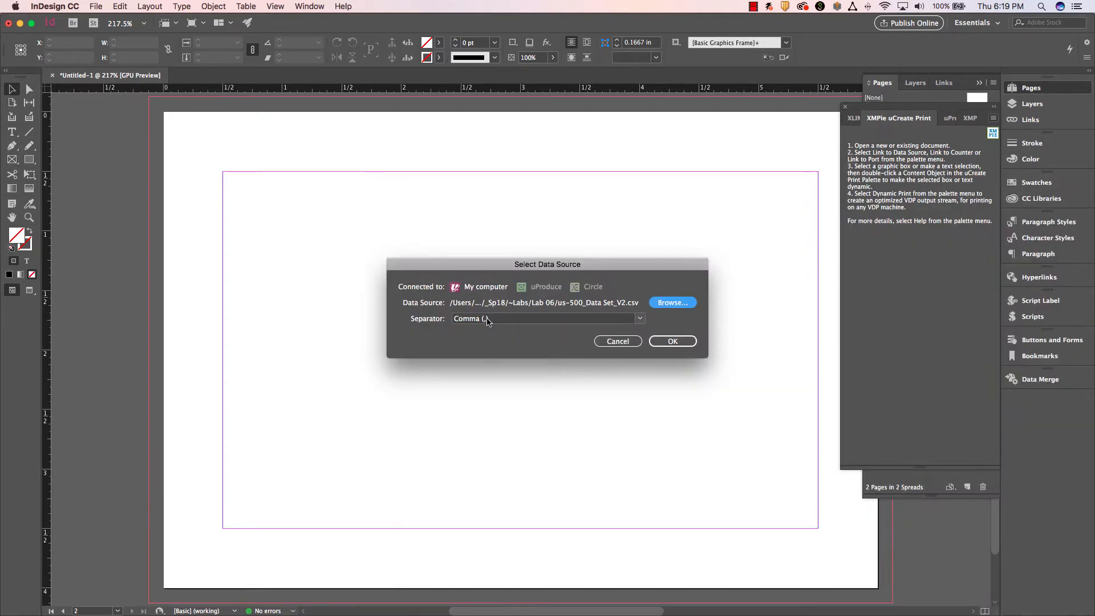
left_click(661, 342)
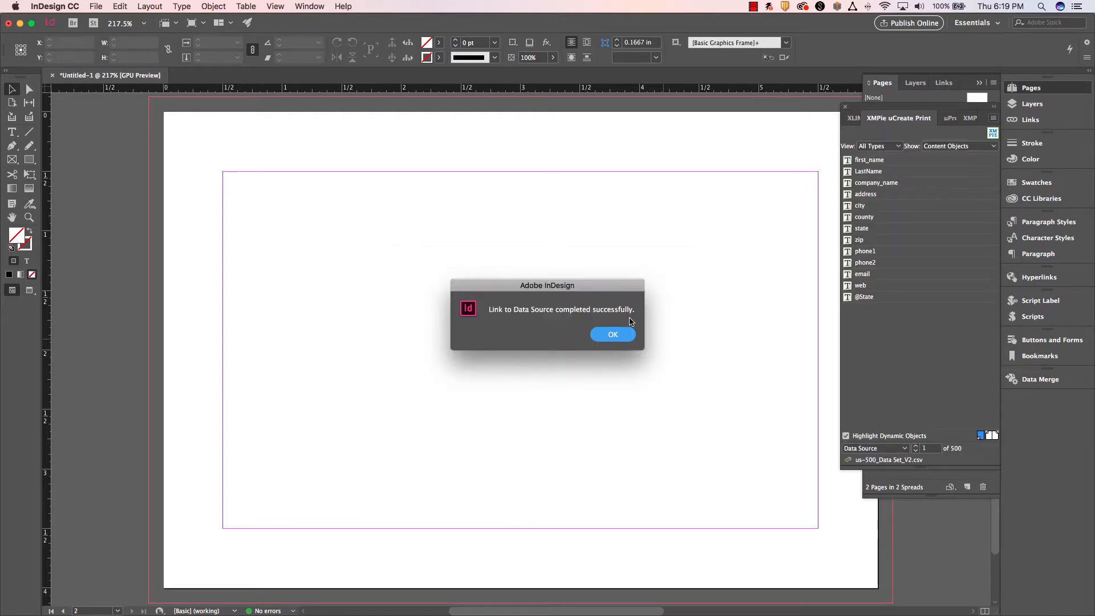
left_click(606, 335)
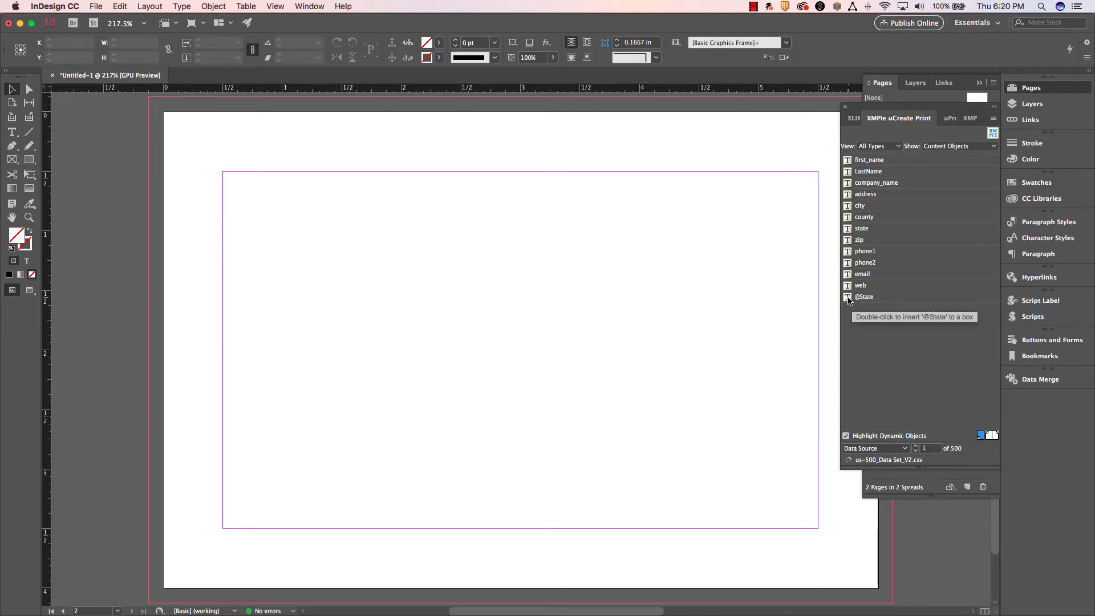
left_click(894, 297)
right_click(898, 299)
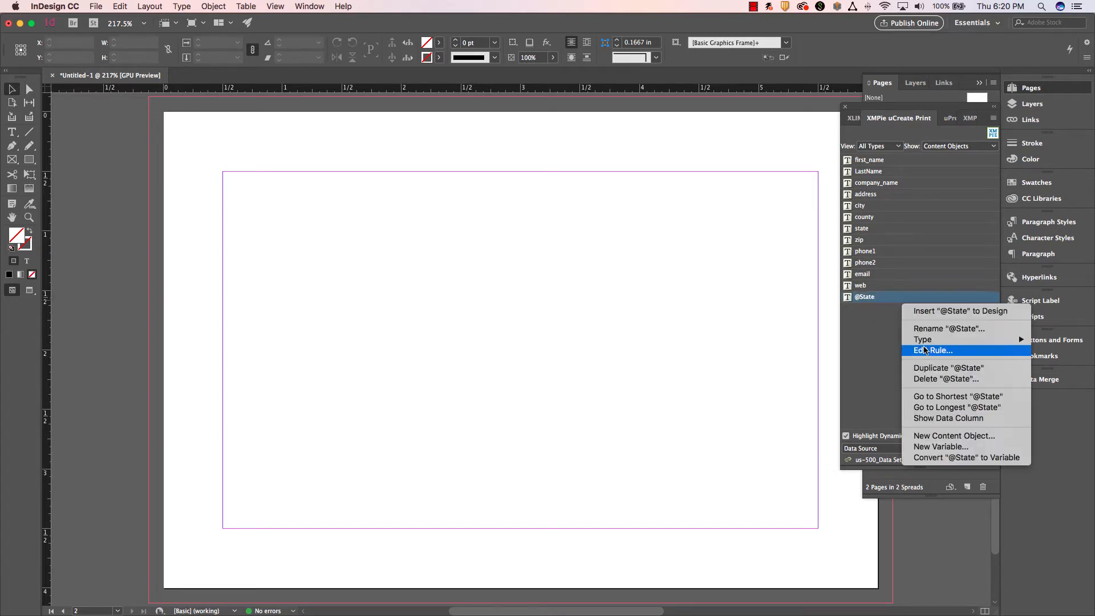
mouse_move(924, 342)
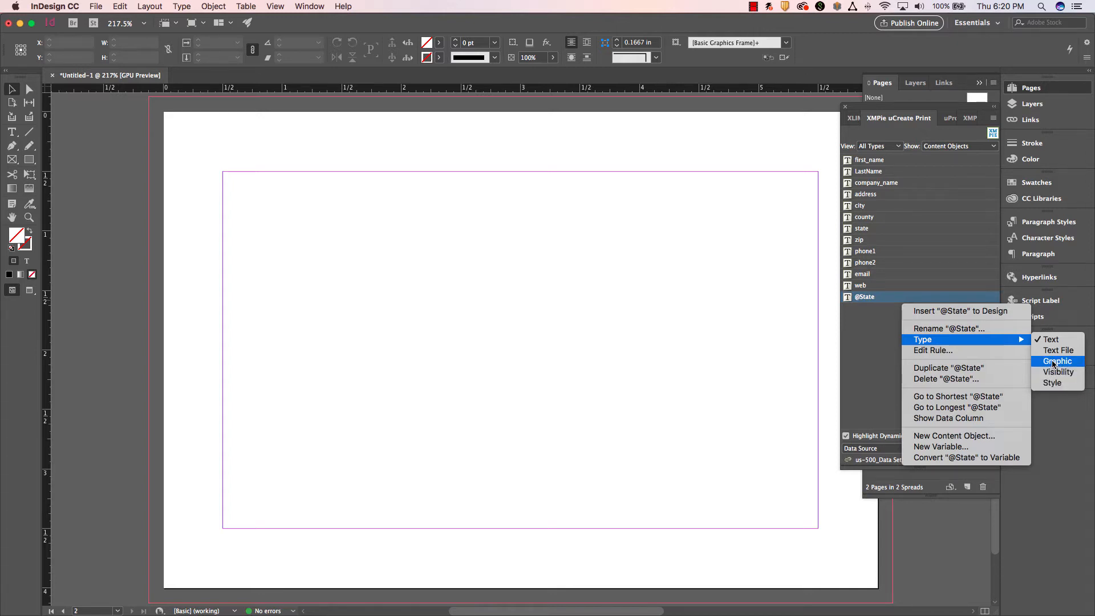
left_click(1052, 363)
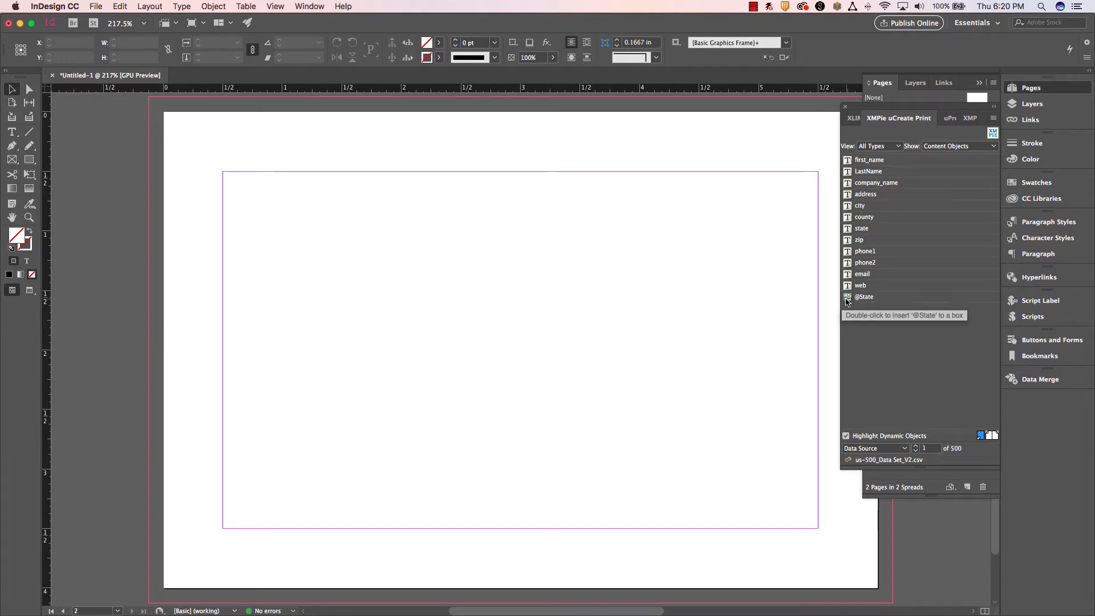
Set the type of the web content object to Visibility.
left_click(891, 286)
right_click(898, 286)
mouse_move(976, 325)
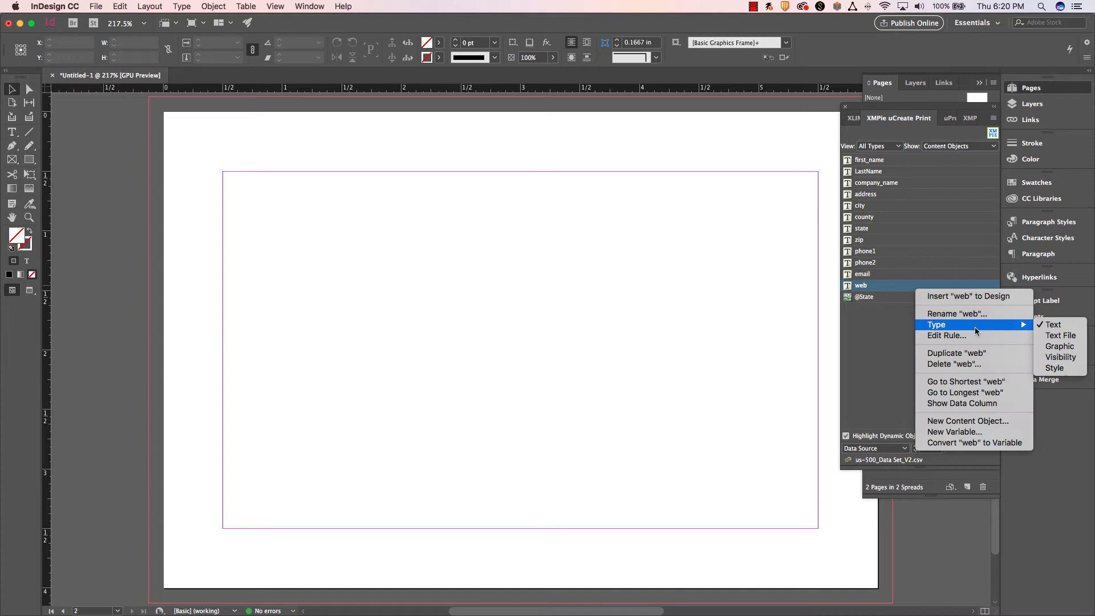
left_click(1061, 357)
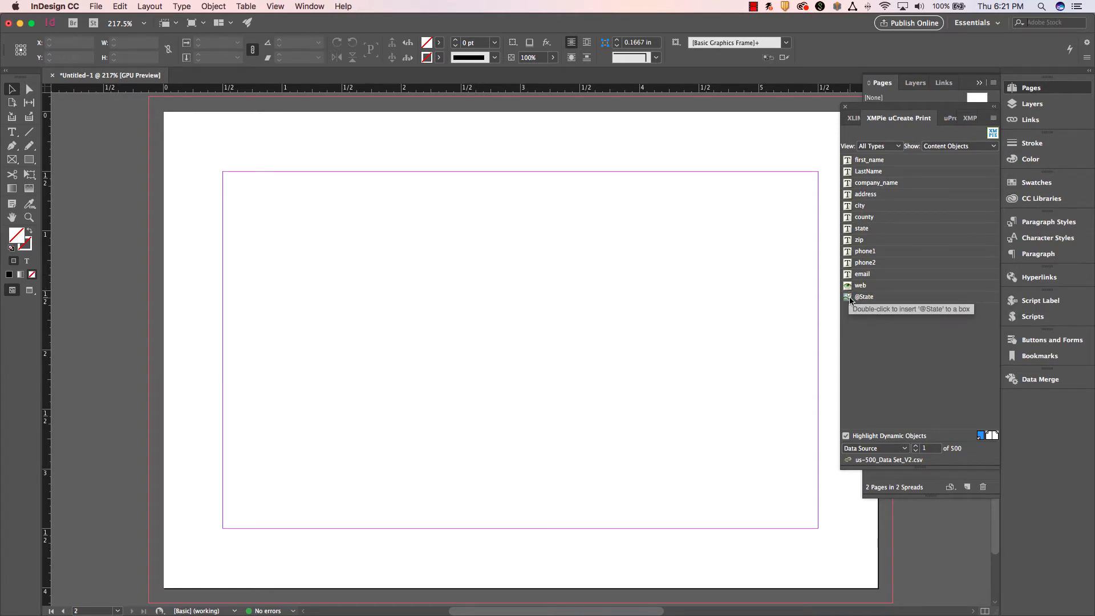
Set the type of the email content object to Text File.
right_click(843, 277)
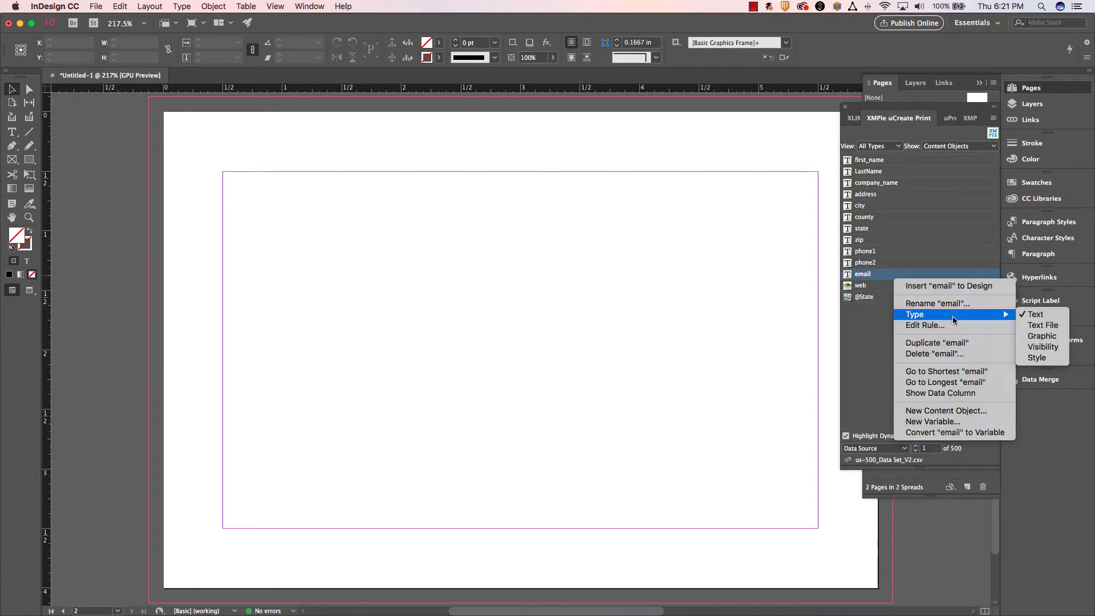
mouse_move(969, 314)
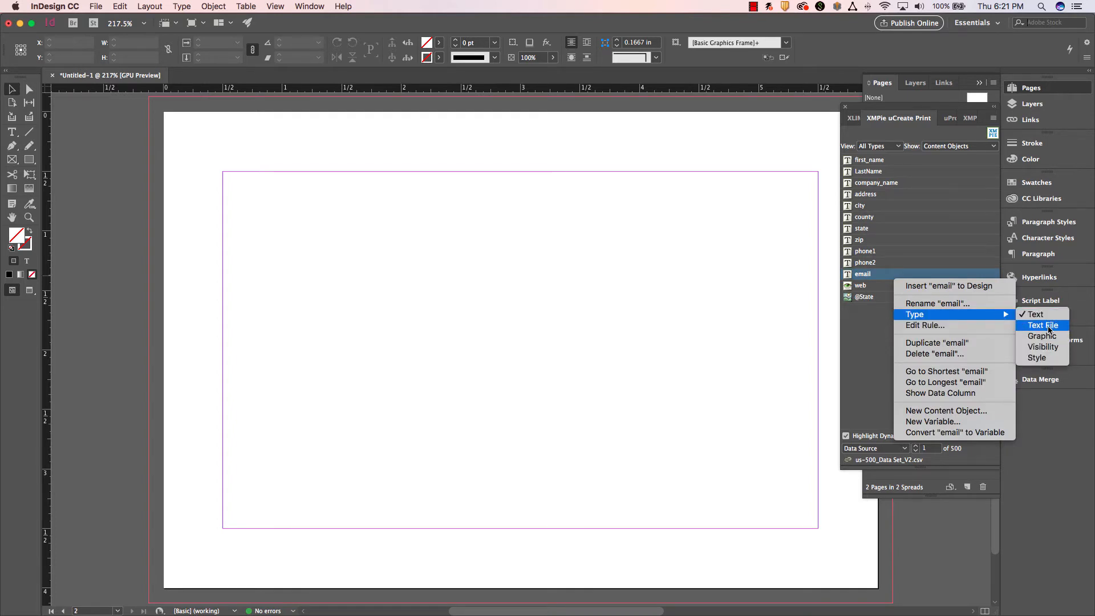
left_click(1041, 327)
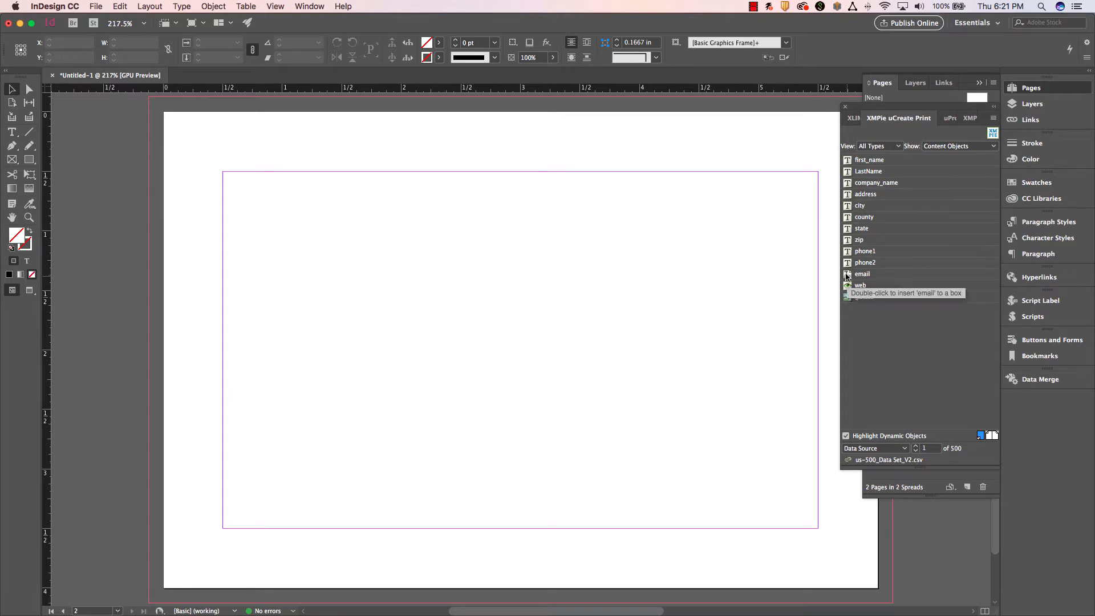
Set the type of the phone2 content object to Style.
right_click(867, 263)
mouse_move(969, 301)
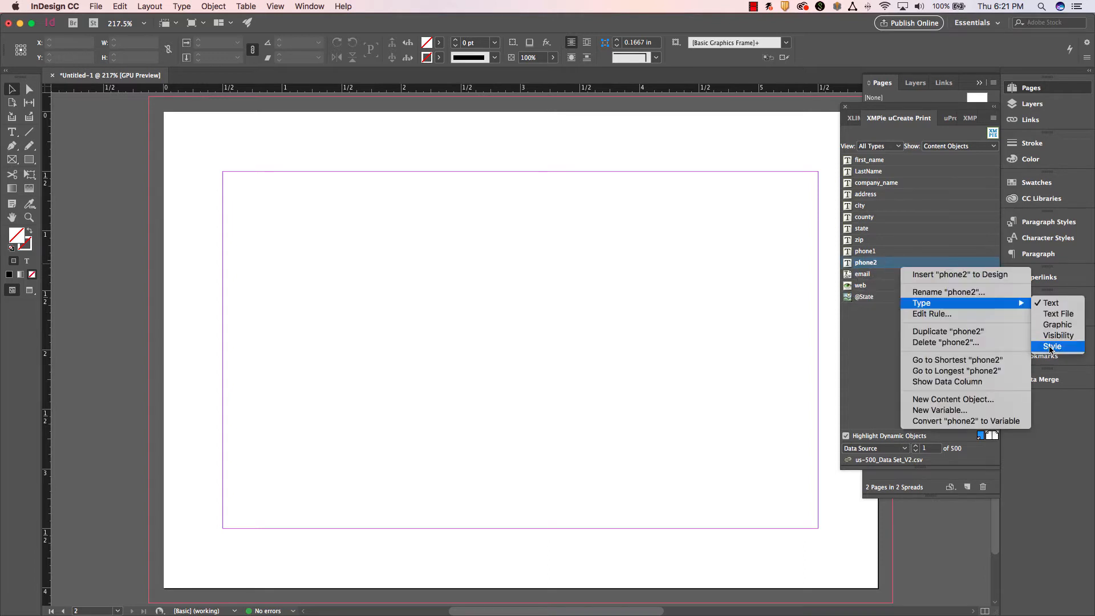
left_click(1052, 349)
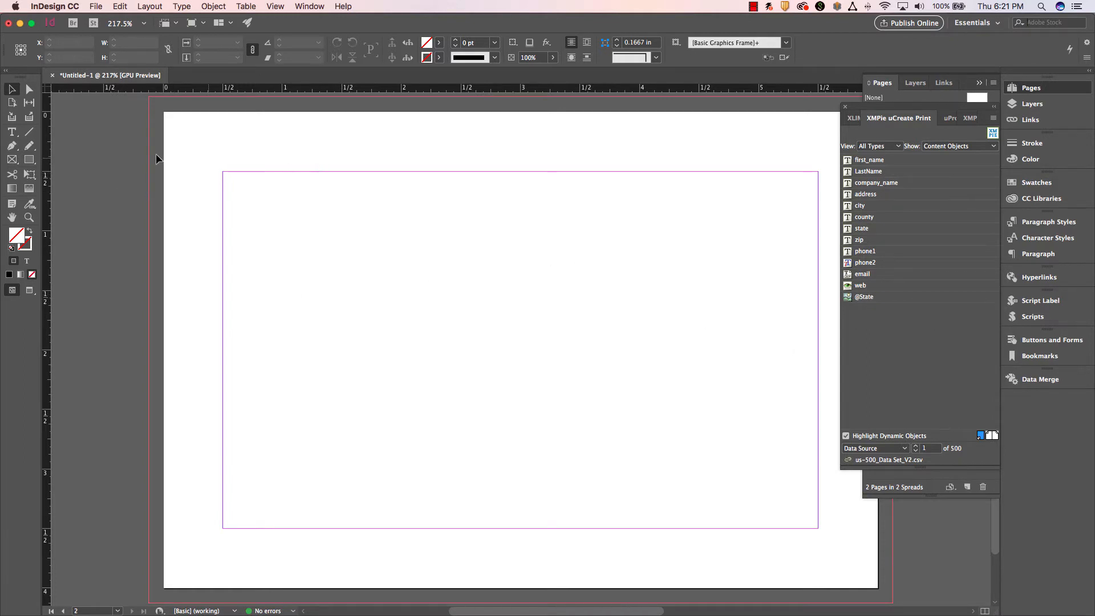
key("super+minus")
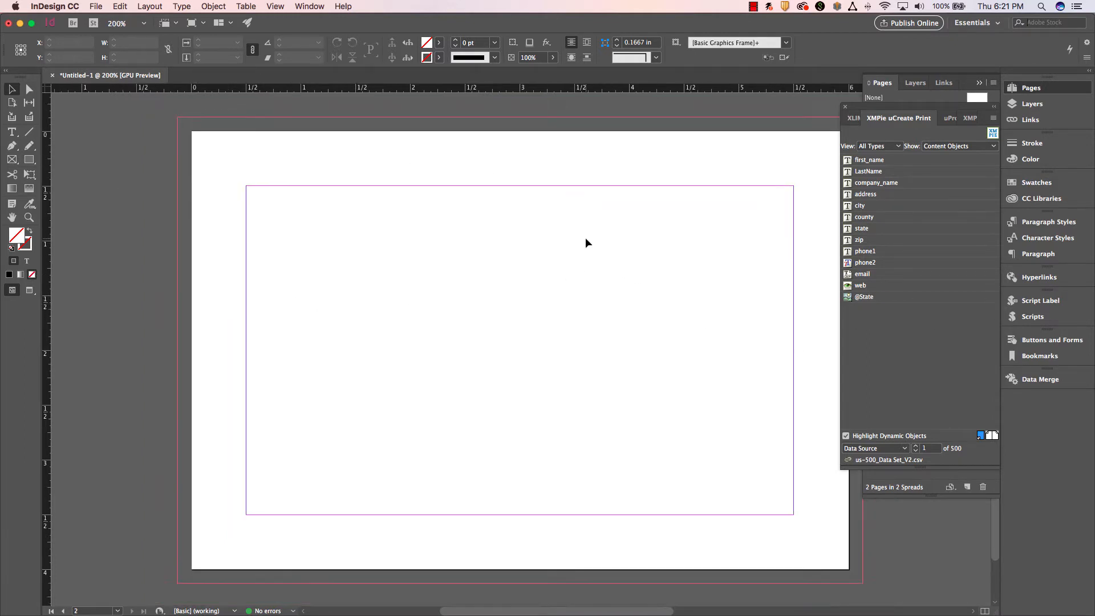
key("super+minus")
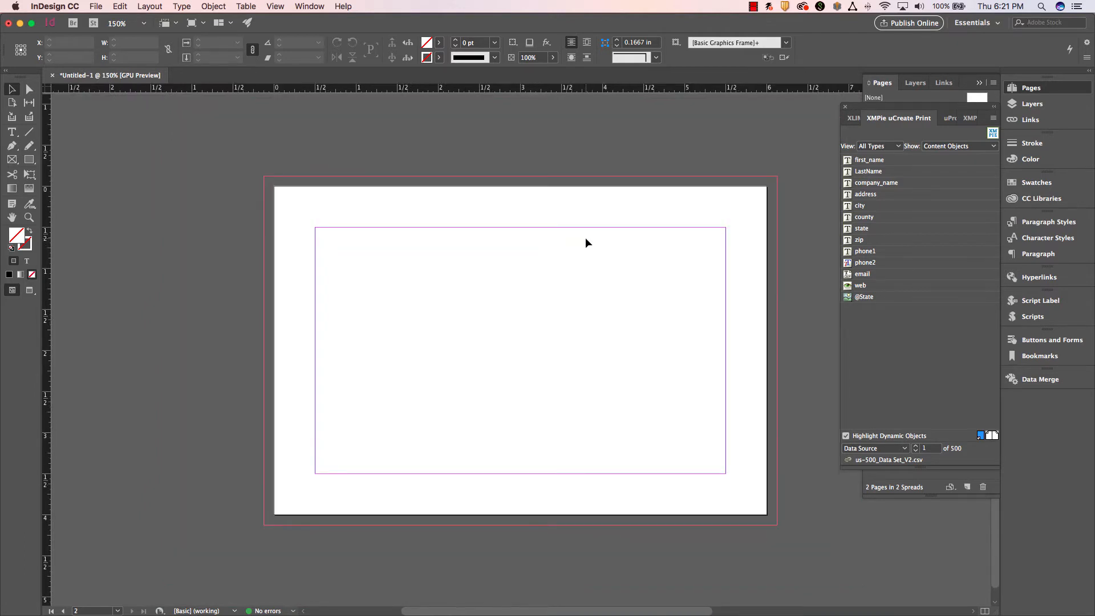
key("f")
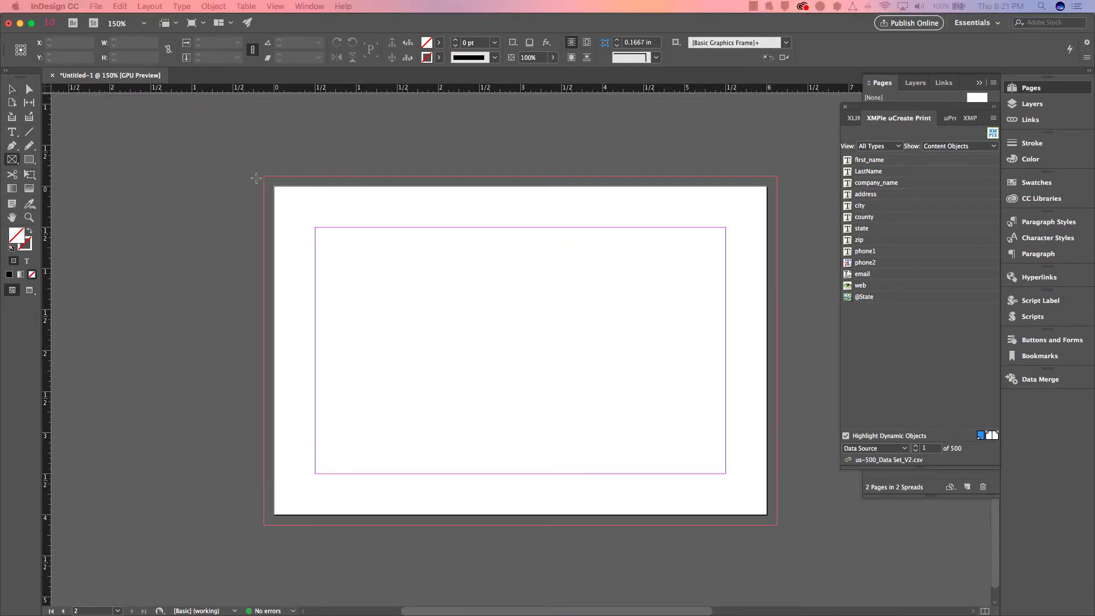
left_click_drag(264, 176, 779, 524)
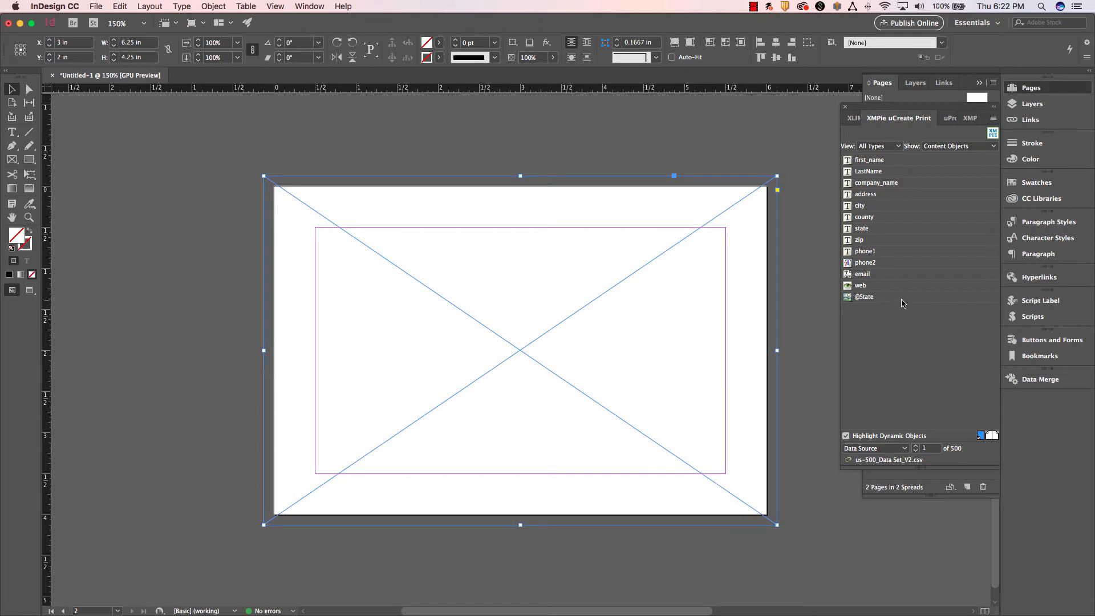
double_click(908, 298)
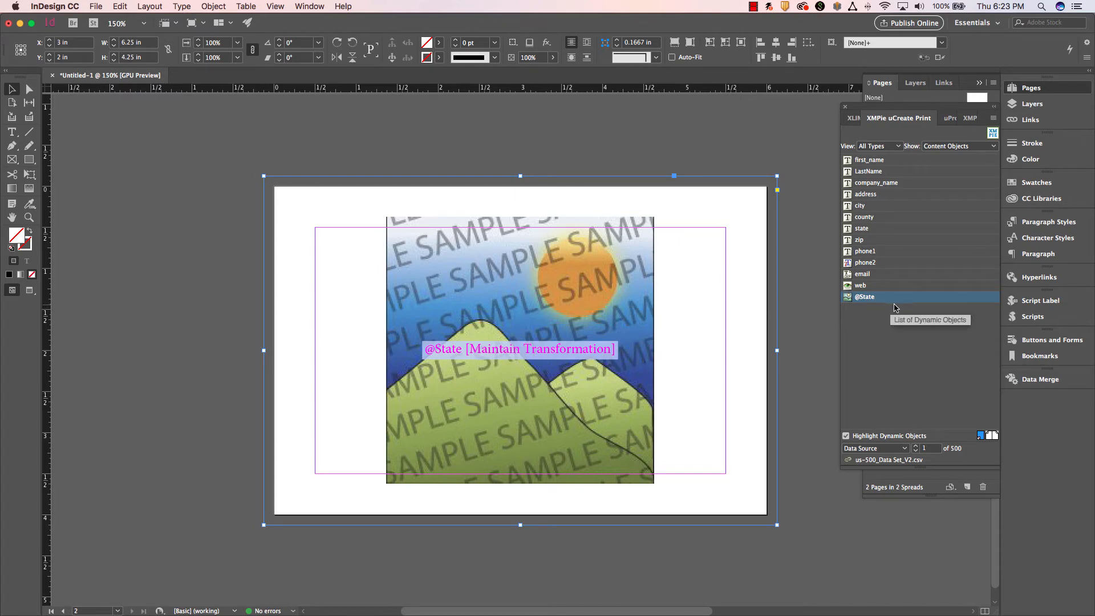
right_click(952, 302)
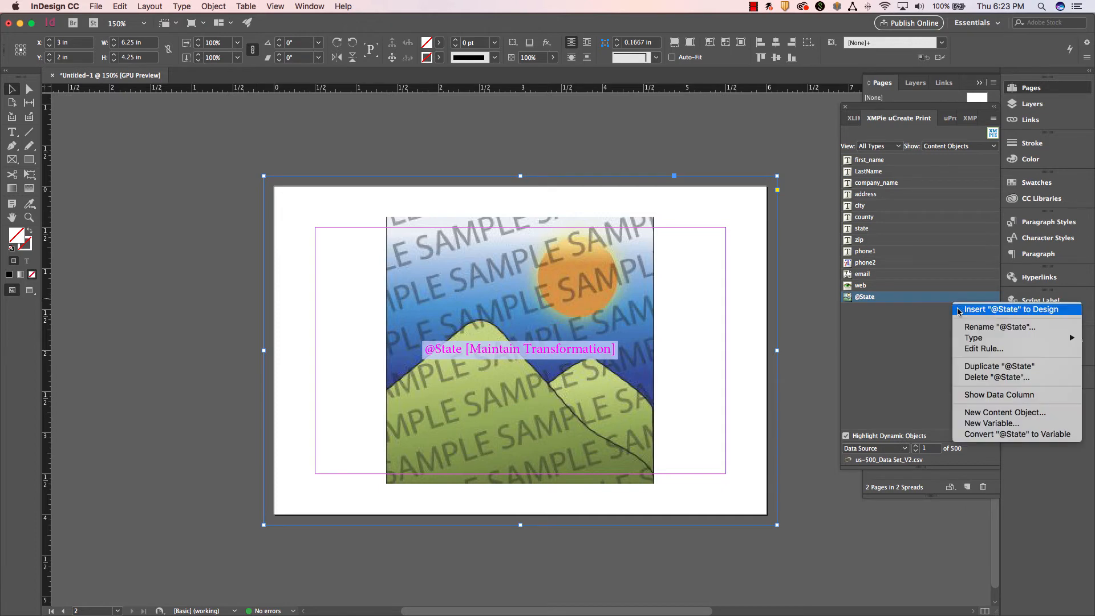
left_click(984, 348)
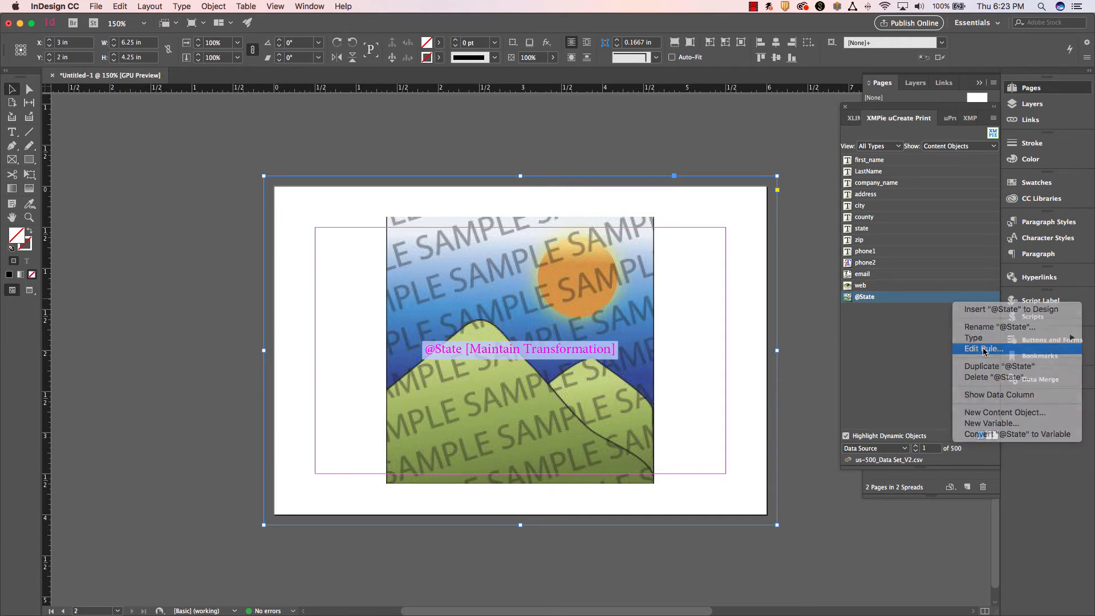
left_click_drag(627, 181, 491, 124)
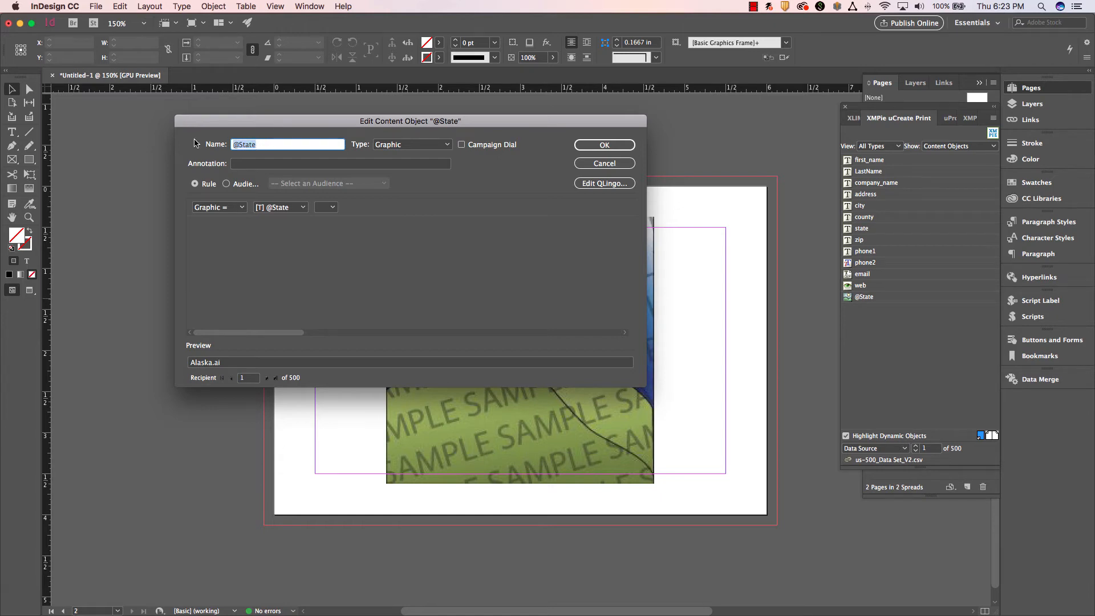
type("map")
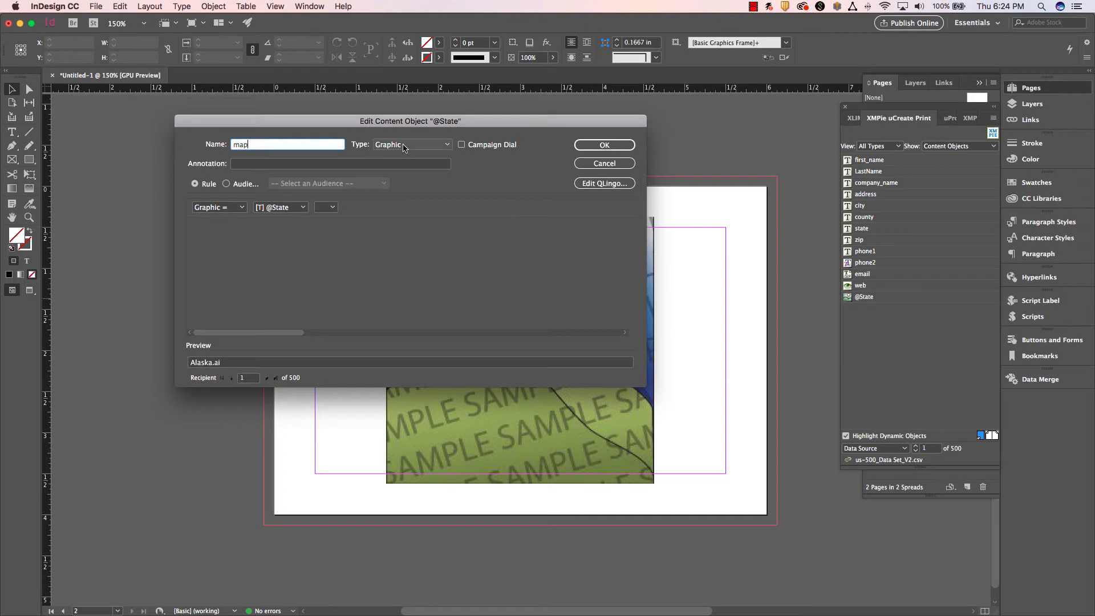
left_click(406, 146)
left_click(398, 194)
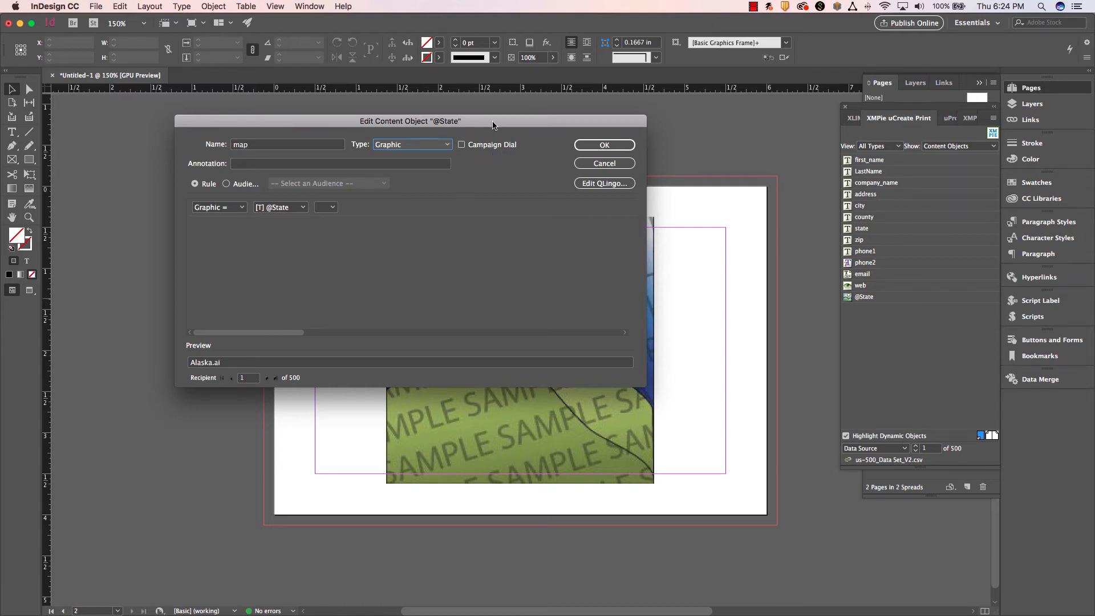
left_click(240, 165)
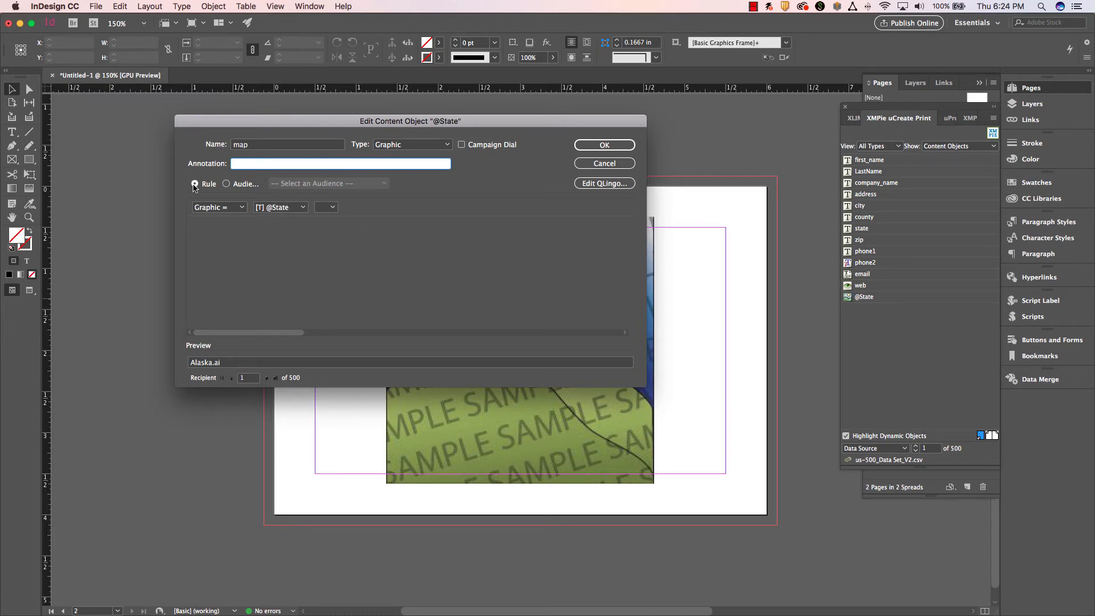
left_click(219, 206)
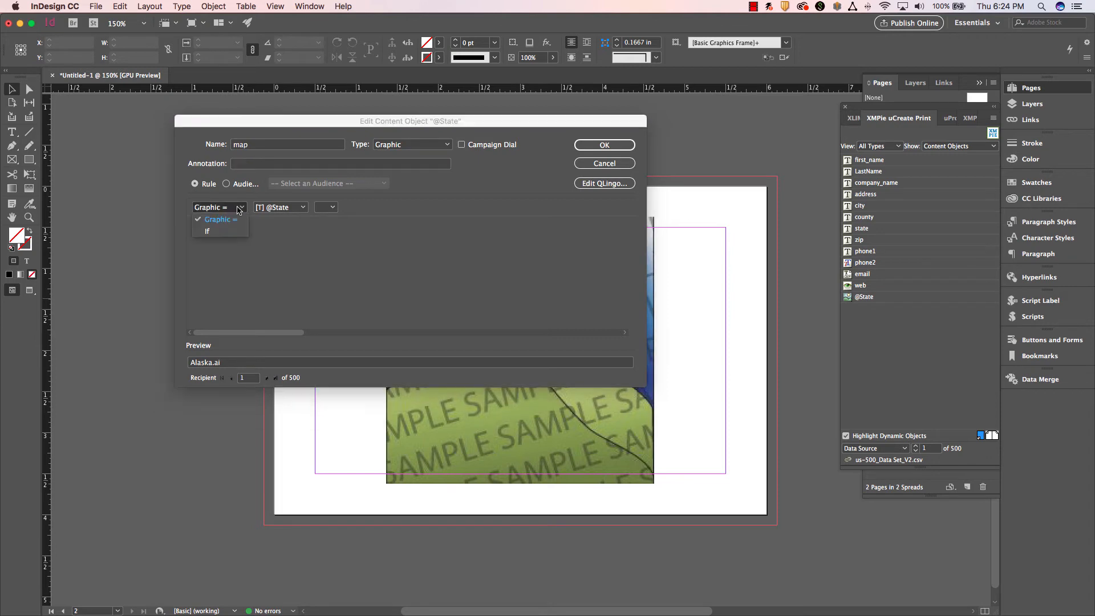
left_click(234, 232)
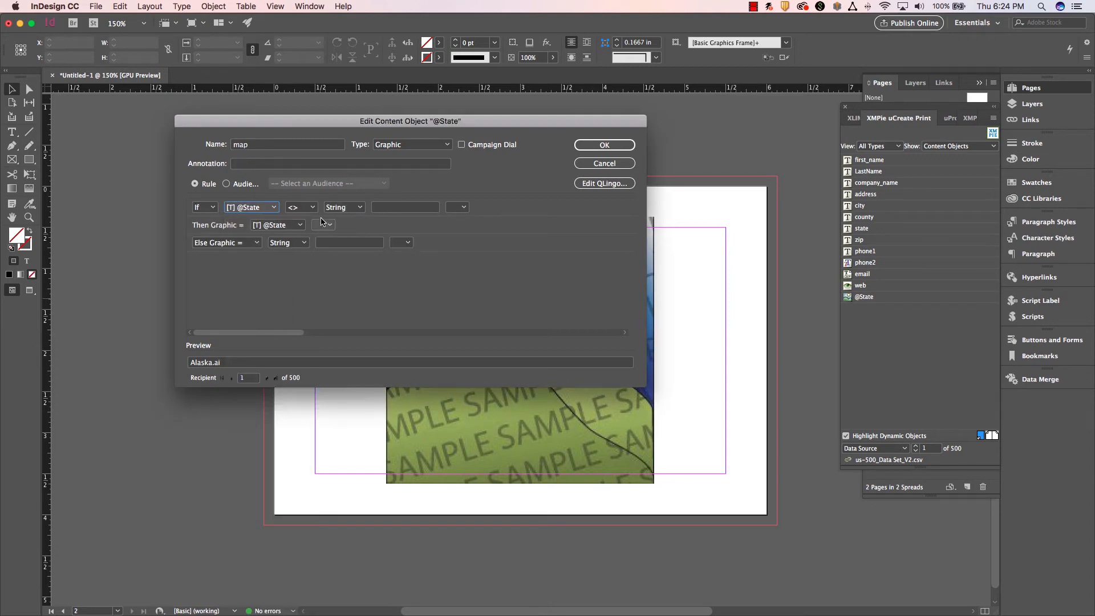
left_click(308, 208)
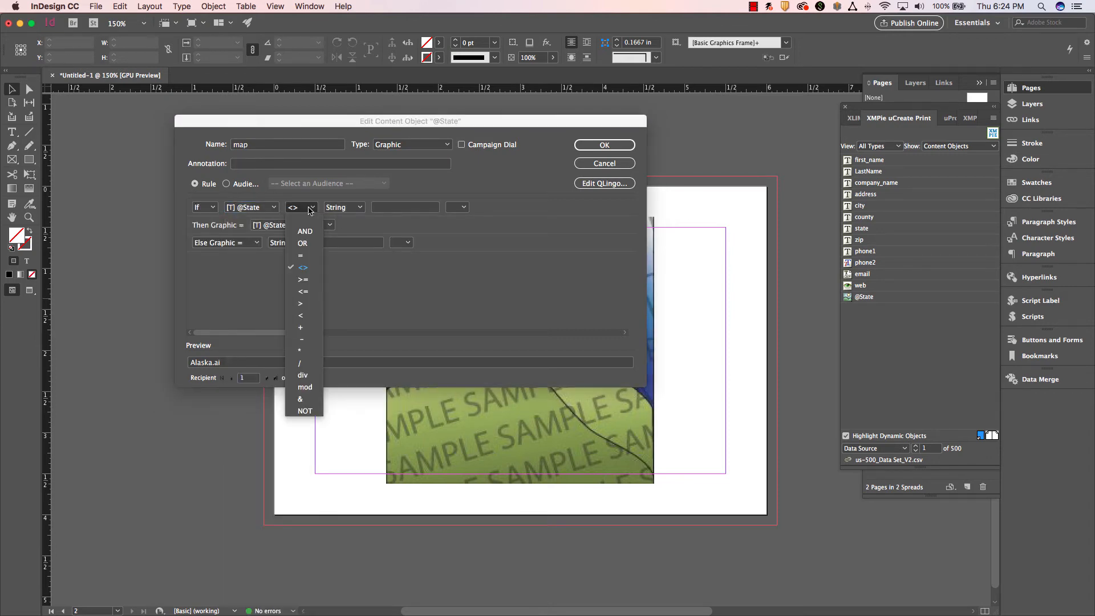
left_click(308, 257)
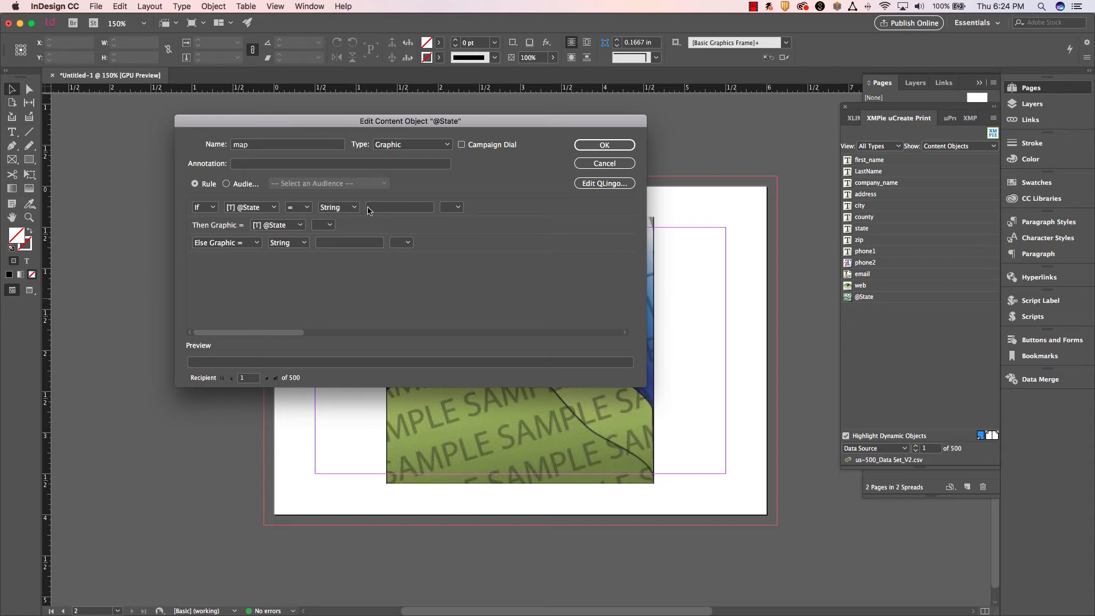
left_click(389, 208)
type("c")
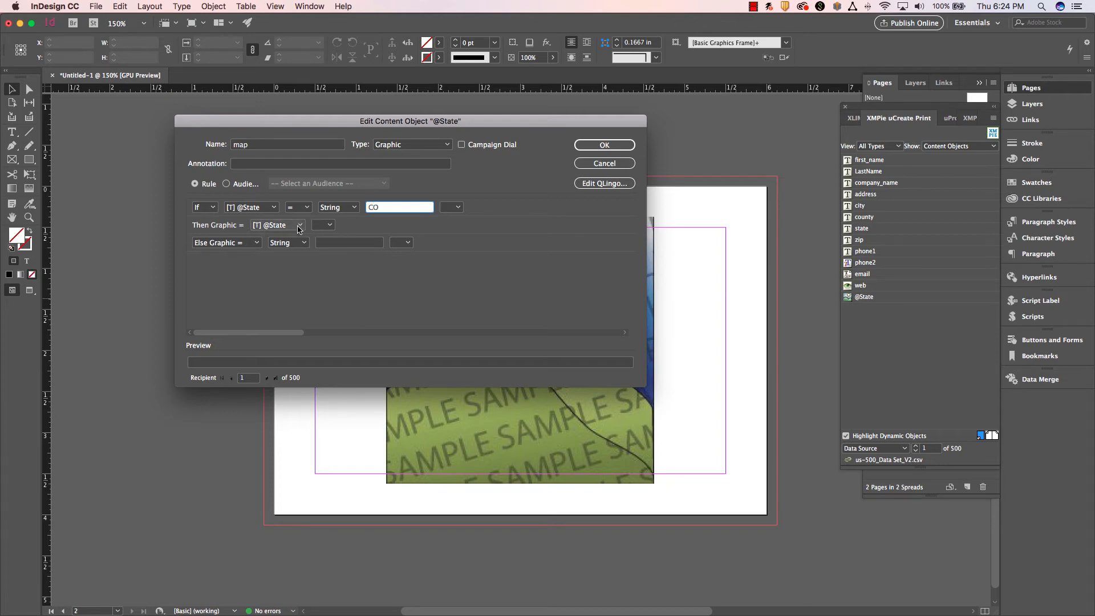
Set the graphic returned for the CO condition to the string Colorado.ai.
left_click(296, 226)
scroll(297, 237, "up", 4)
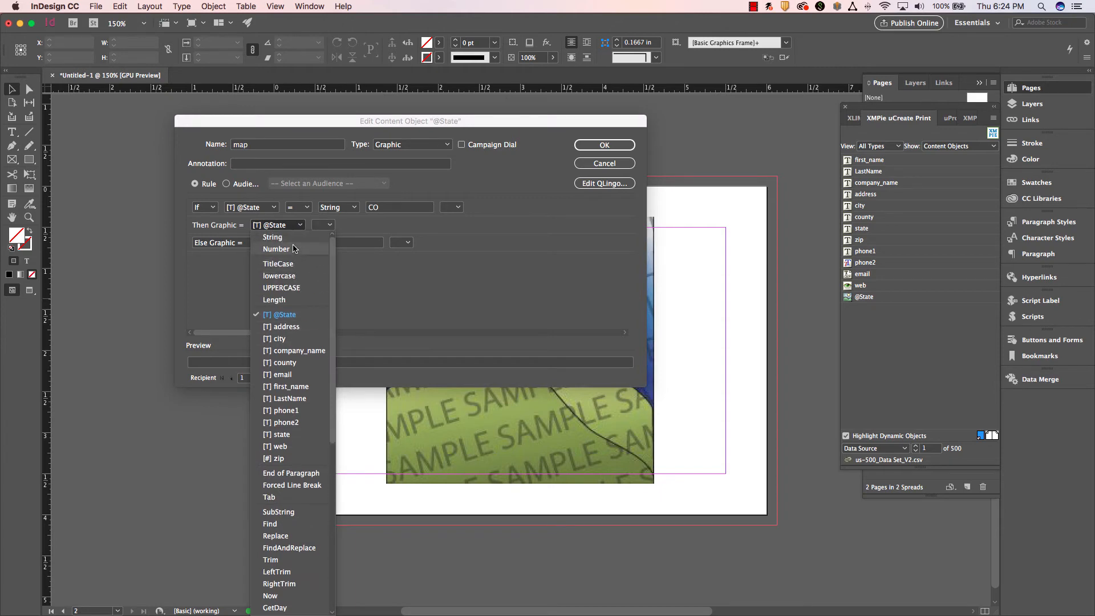
left_click(303, 243)
left_click(310, 229)
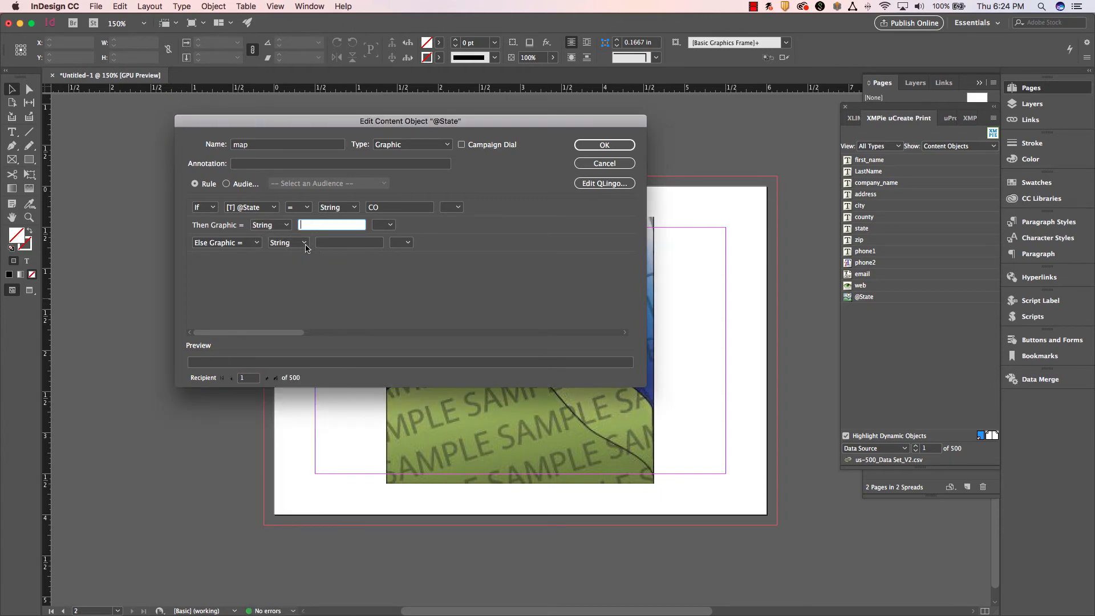
type("Colorado.ai")
left_click(257, 243)
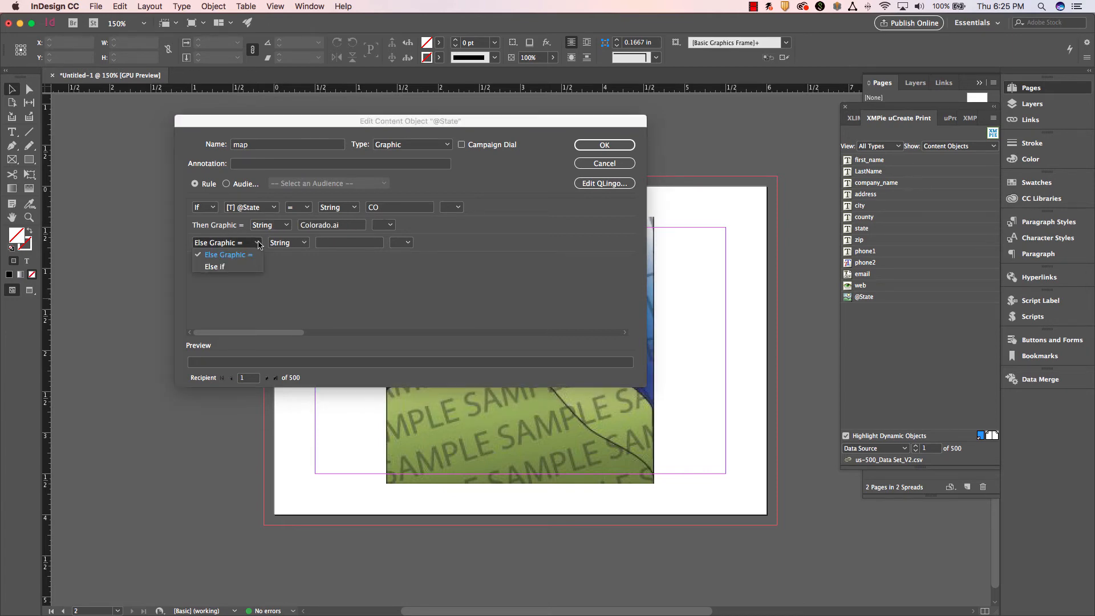
left_click(222, 267)
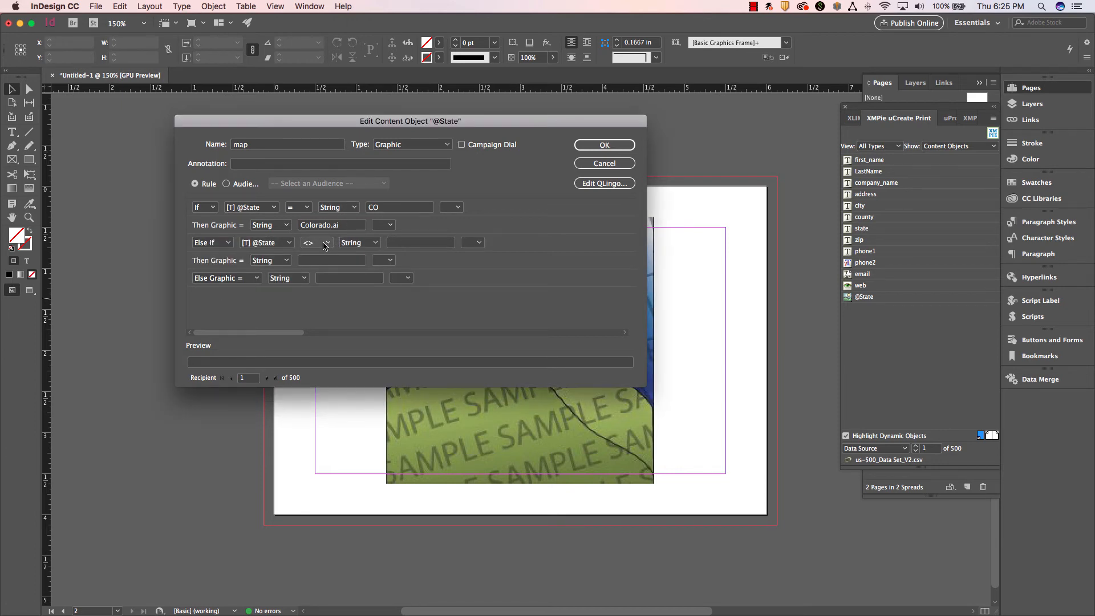
left_click(325, 246)
left_click(325, 294)
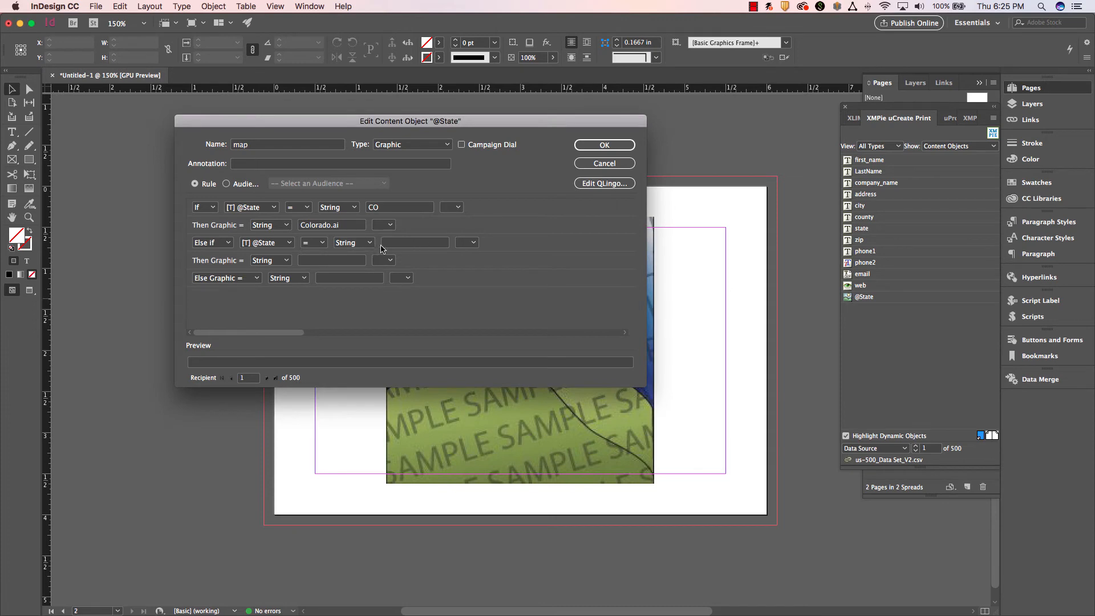
left_click(383, 243)
type("CA")
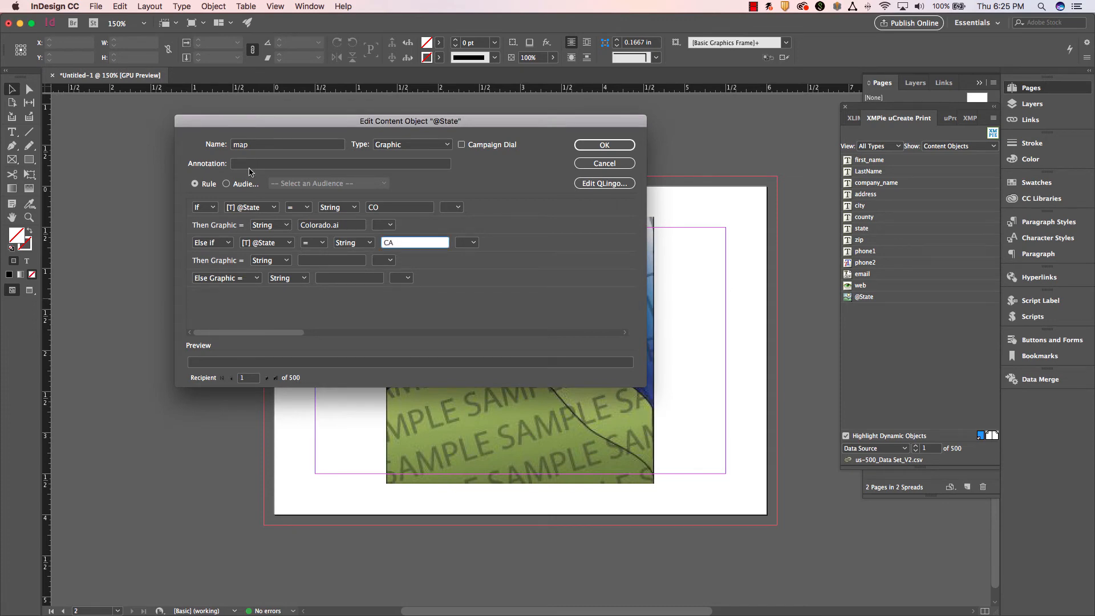
left_click(266, 262)
left_click(327, 261)
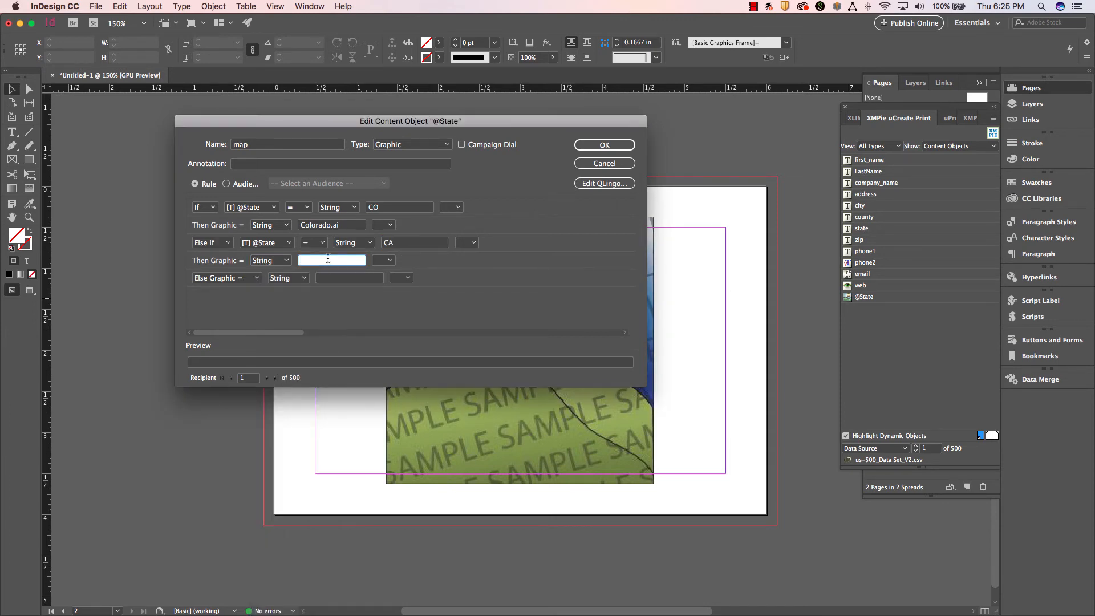
type("California.ai")
left_click(245, 280)
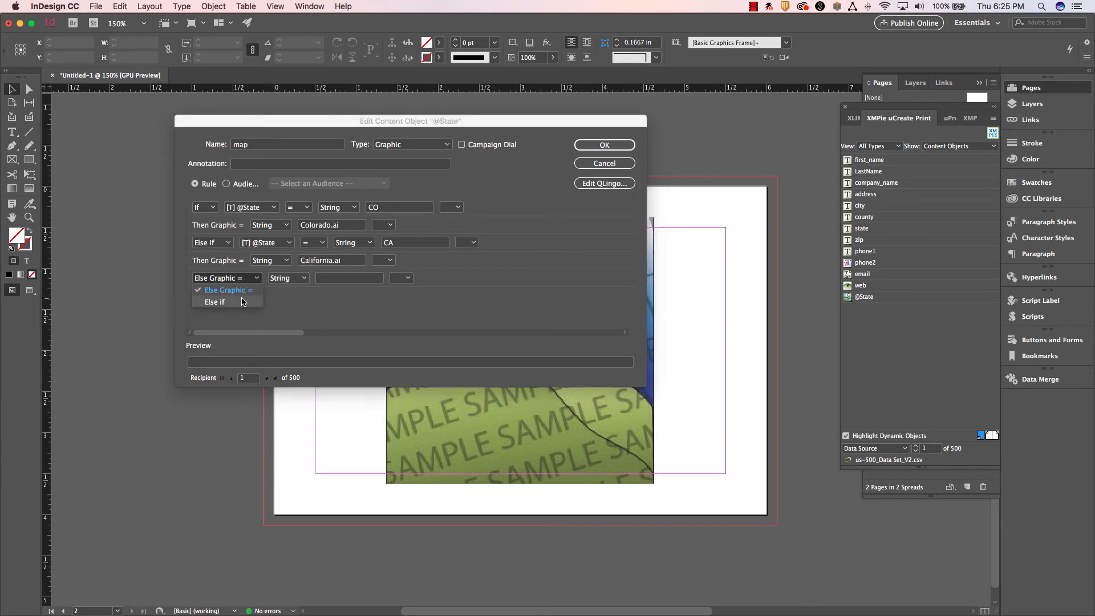
left_click(242, 301)
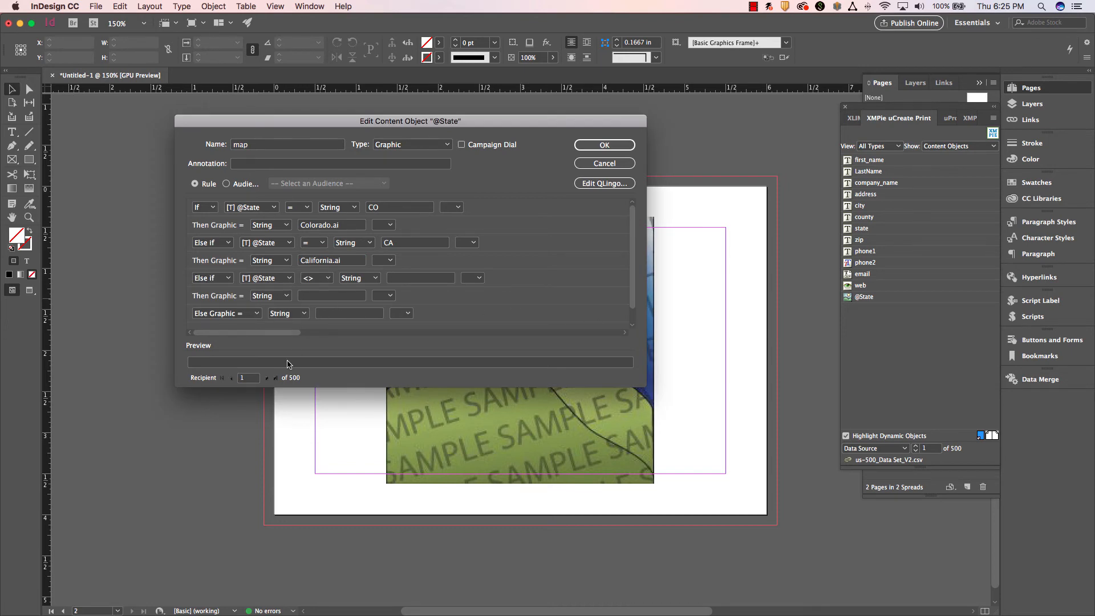
left_click_drag(645, 386, 734, 517)
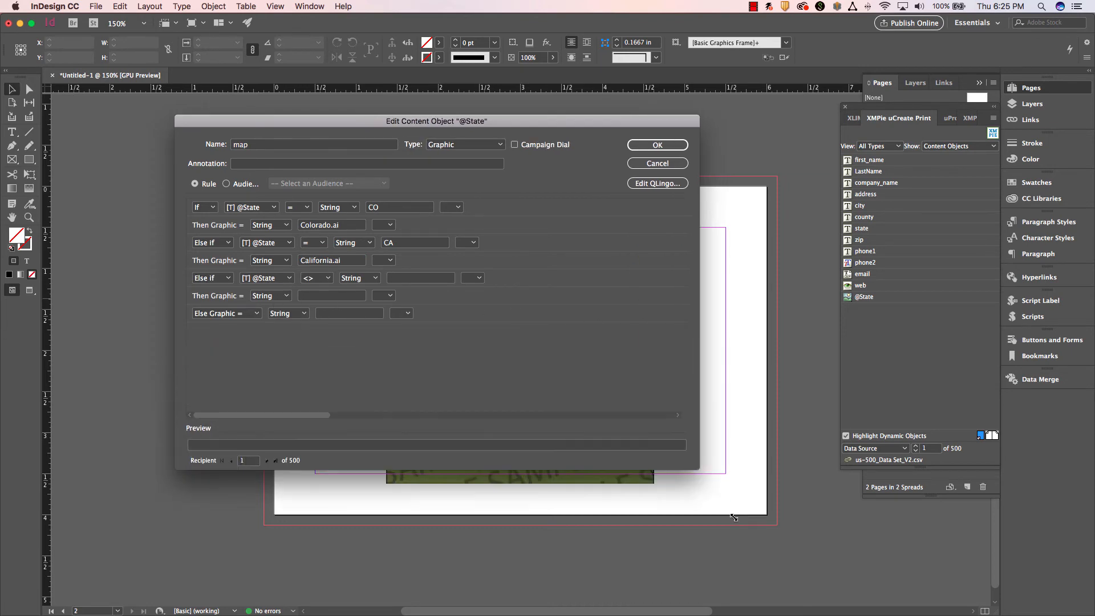
left_click(316, 278)
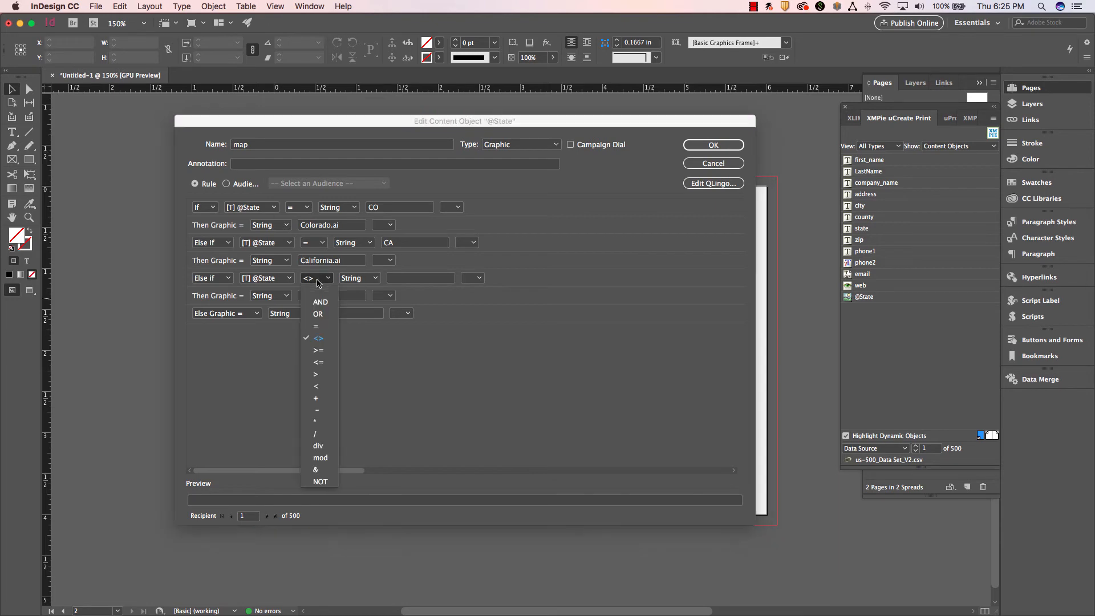
left_click(323, 330)
left_click(390, 279)
type("NV")
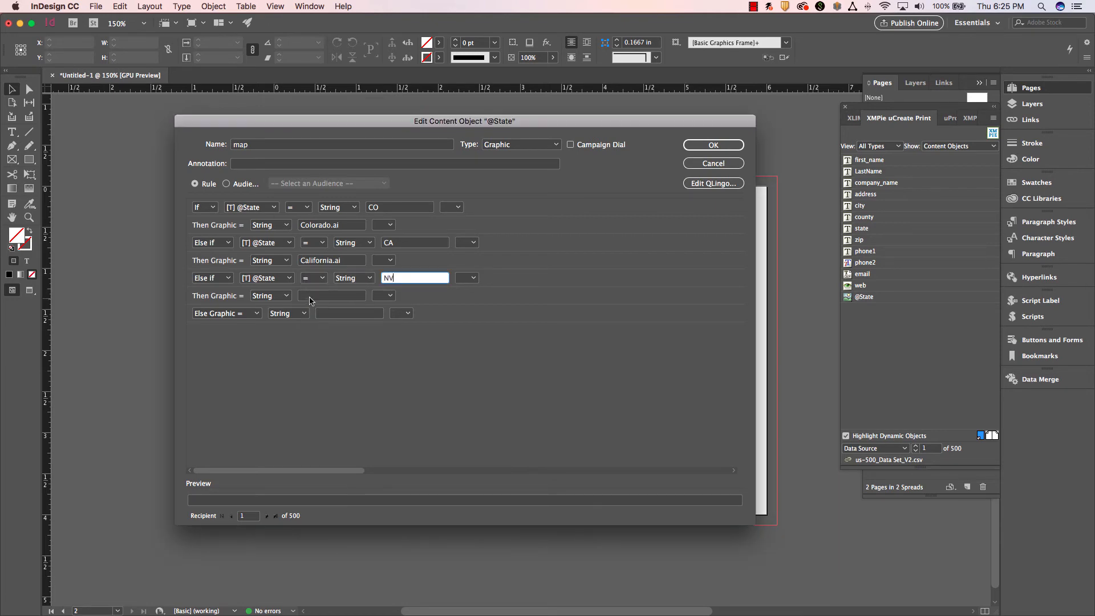
left_click(309, 297)
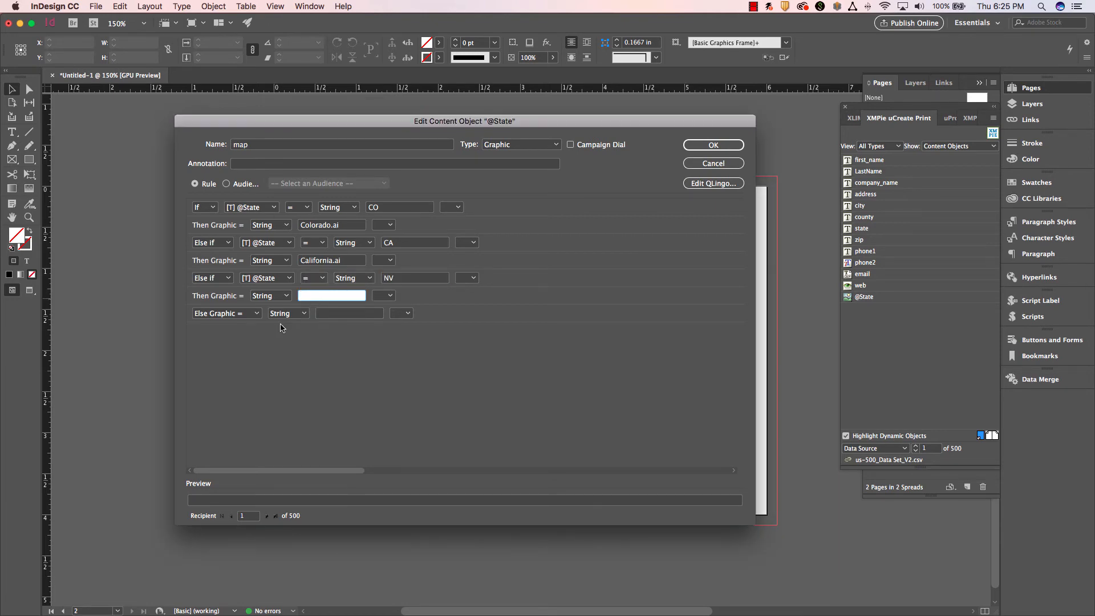
type("Nevada.ai")
Set the fallback Else graphic to the string USA.ai and save the map rule.
left_click(332, 313)
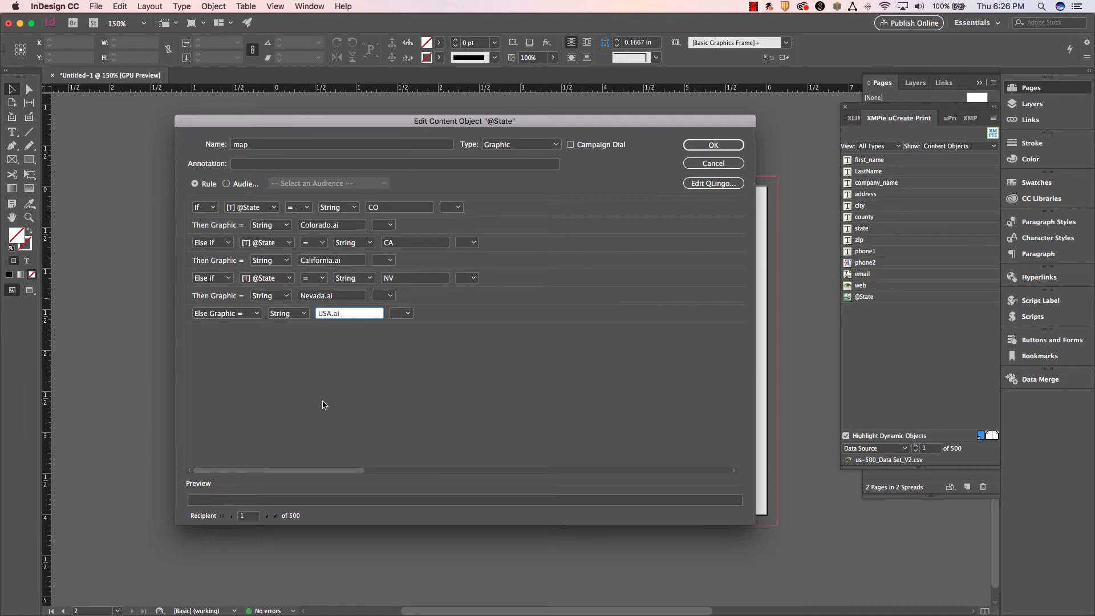
left_click(711, 147)
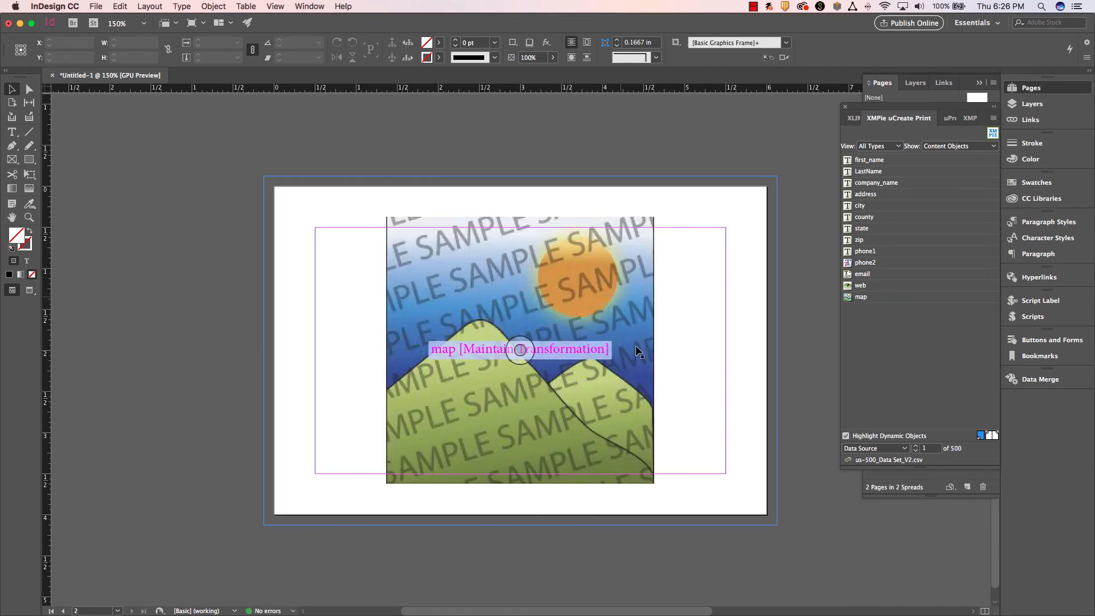
Step the data source preview to record 499 to check the map graphic.
left_click(914, 447)
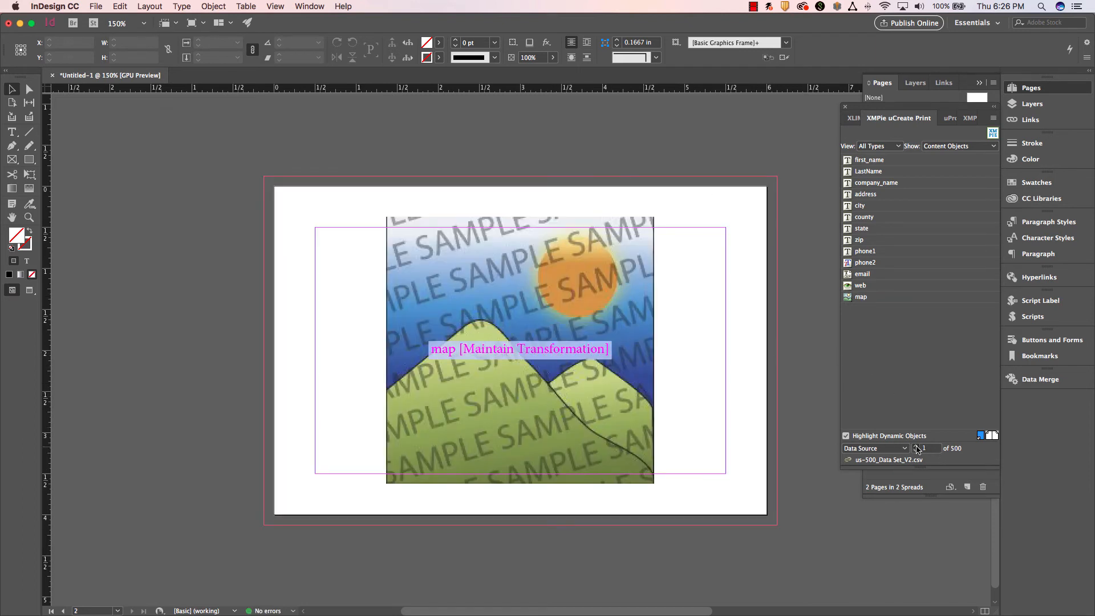
left_click(914, 446)
left_click(914, 450)
Reopen the rule of the map content object and show its QLingo code in an enlarged editor.
left_click(892, 297)
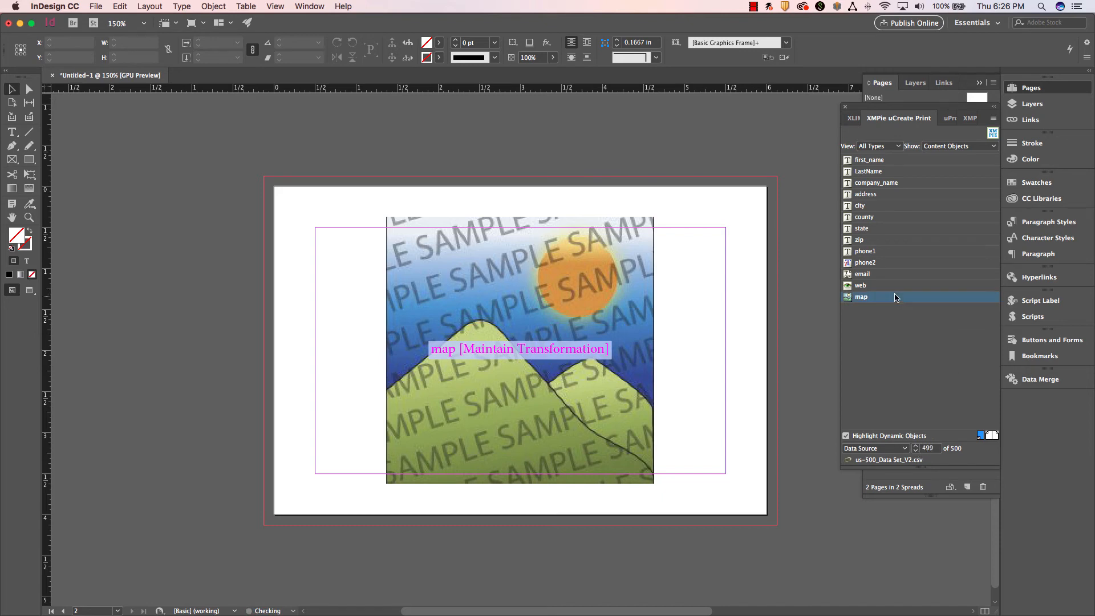
right_click(892, 297)
left_click(928, 349)
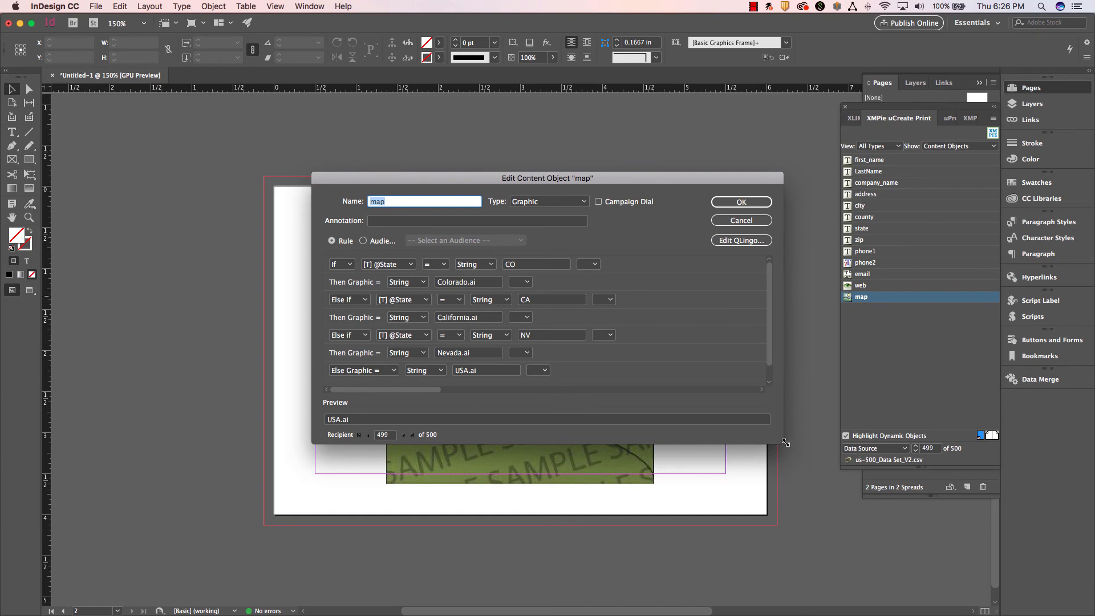
left_click_drag(785, 442, 814, 537)
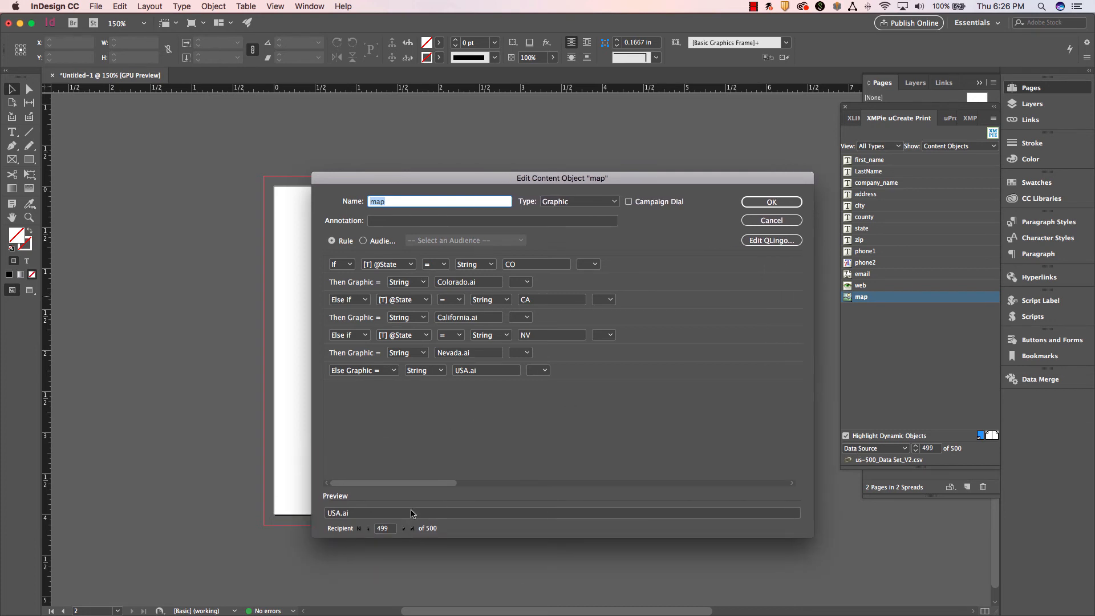
left_click_drag(573, 178, 415, 142)
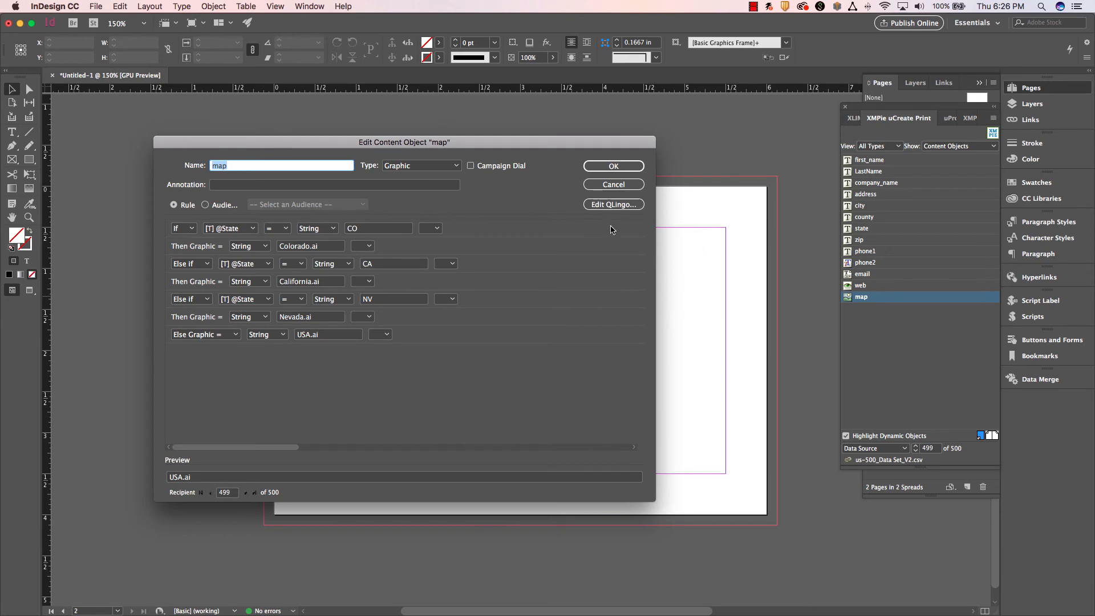
left_click(610, 204)
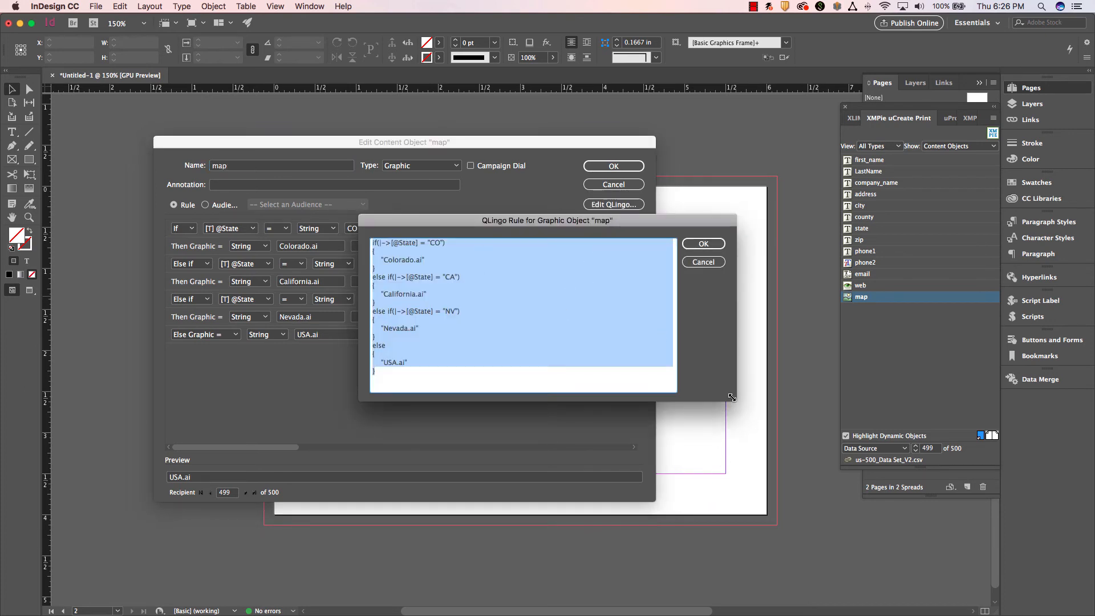
left_click_drag(731, 397, 729, 537)
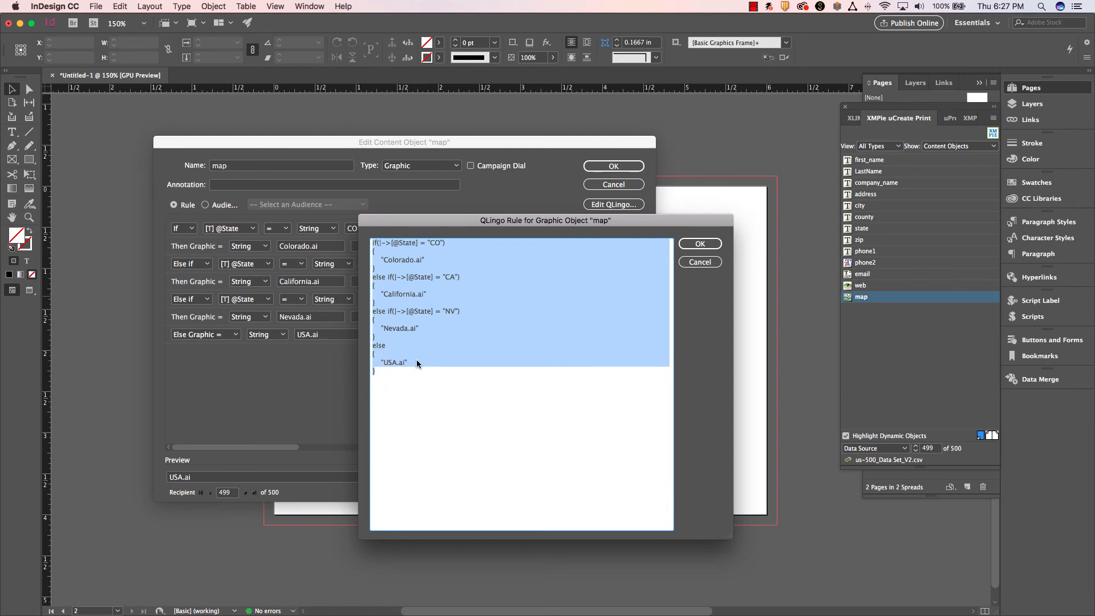
Duplicate the NV else-if block in the QLingo code, placing the copy before the final else.
left_click_drag(439, 328, 366, 304)
key("super+c")
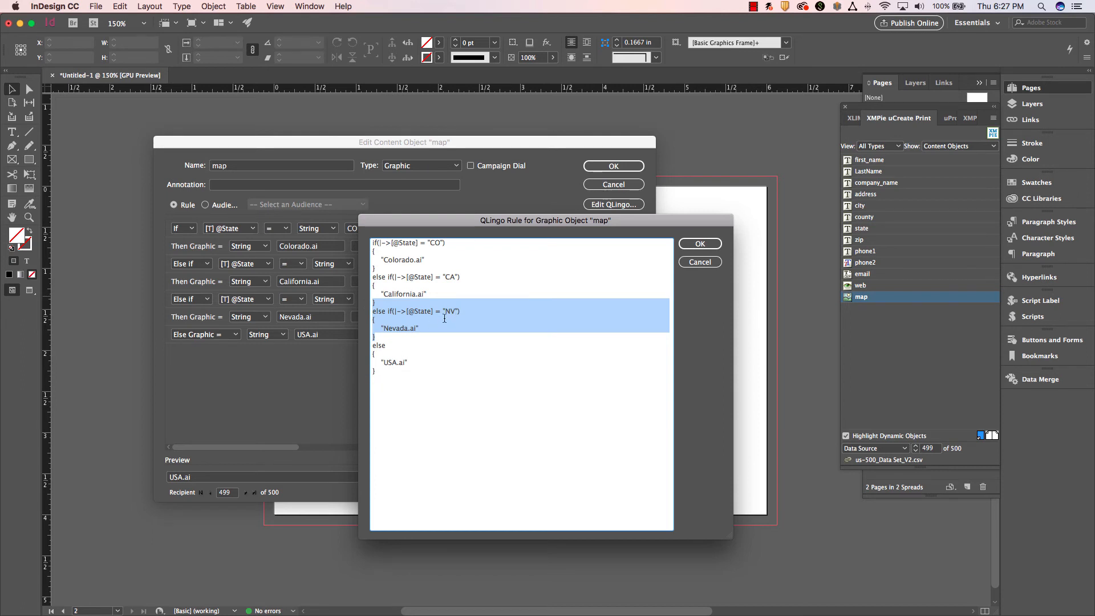
left_click(370, 341)
key("super+v")
key("Return")
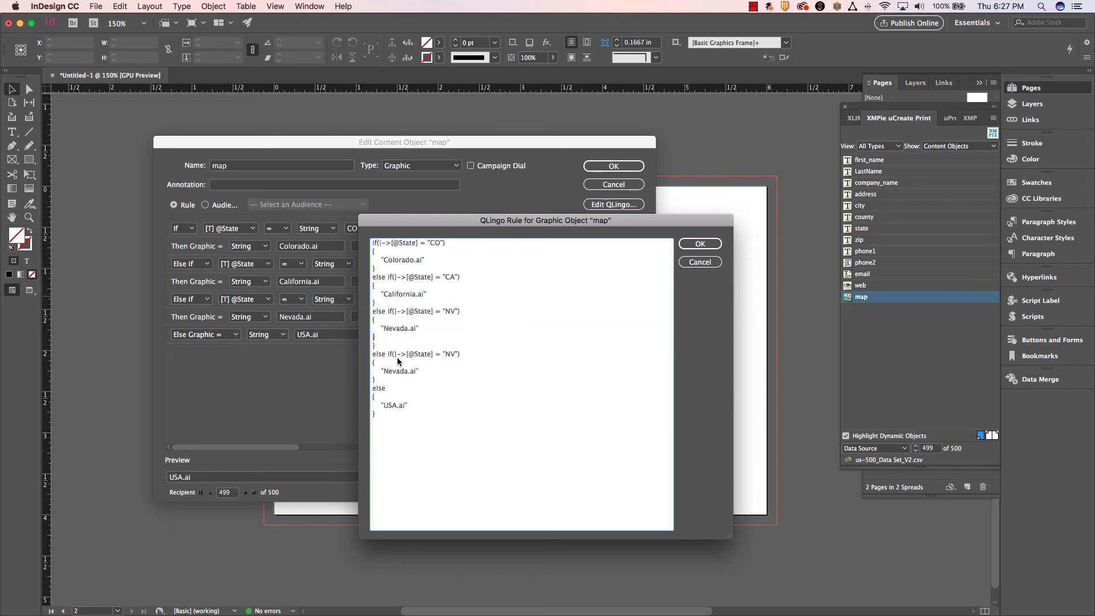
Remove the surplus closing brace and change the duplicated QLingo block to state AK with graphic Alaska.ai, applying the code to the rule.
key("BackSpace")
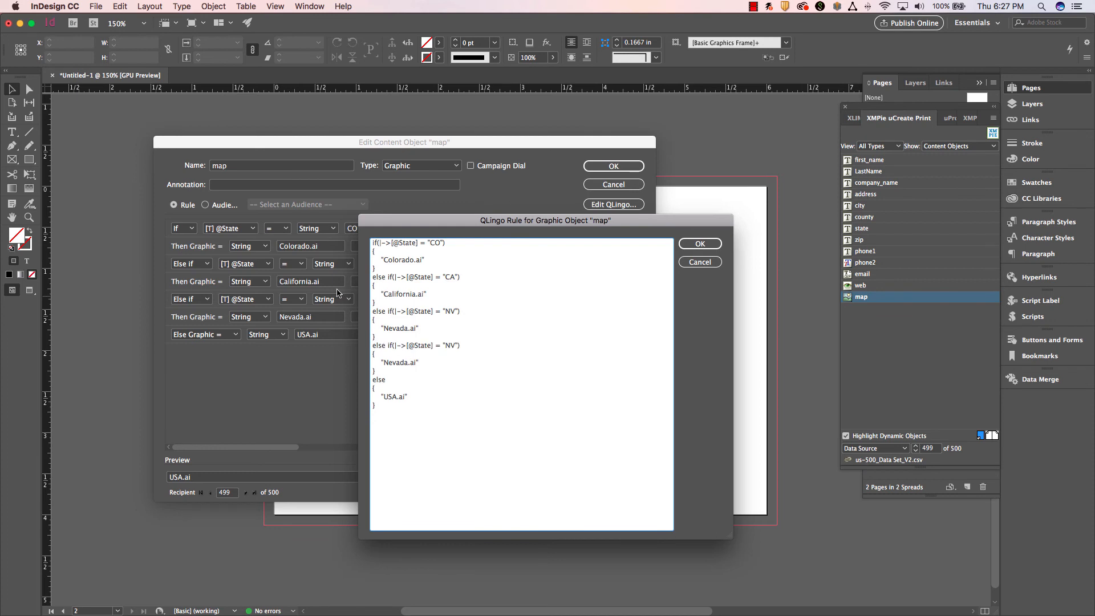
double_click(451, 344)
type("A")
left_click(700, 243)
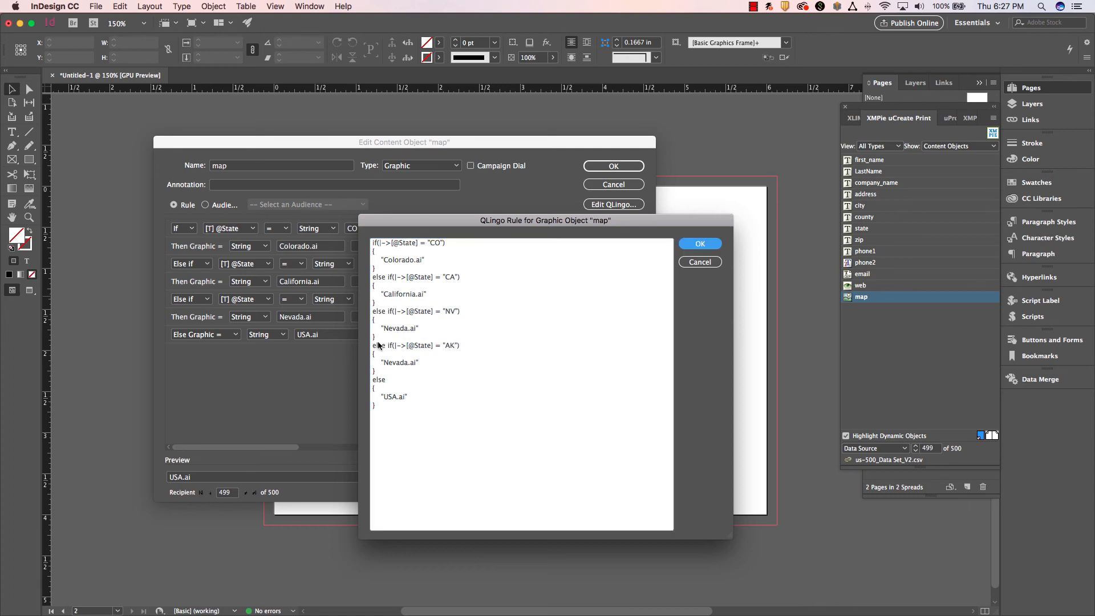
double_click(401, 363)
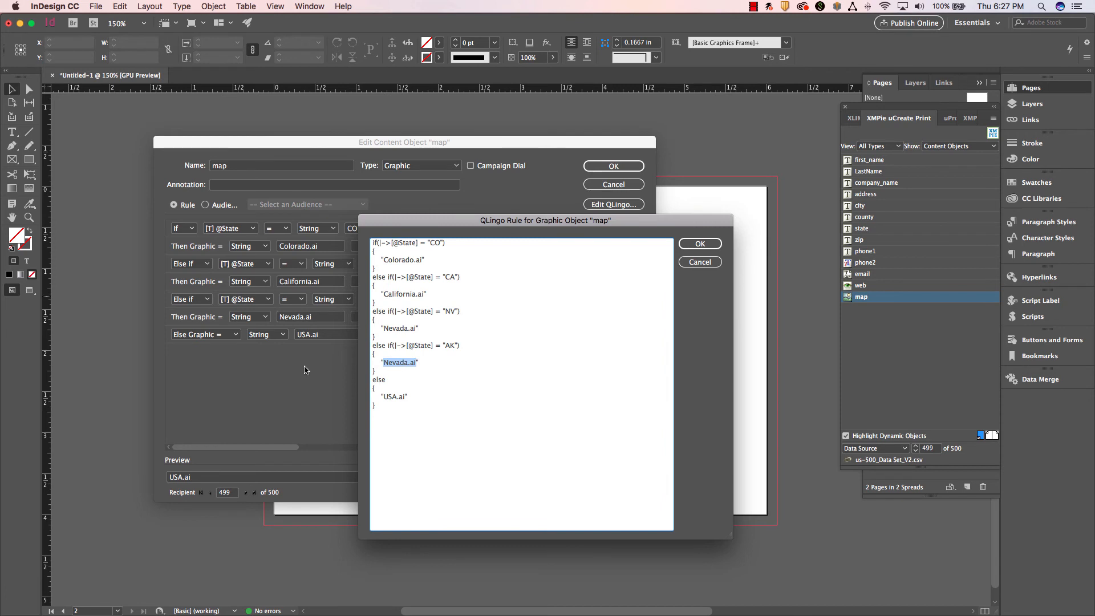
type("Alask")
left_click(684, 247)
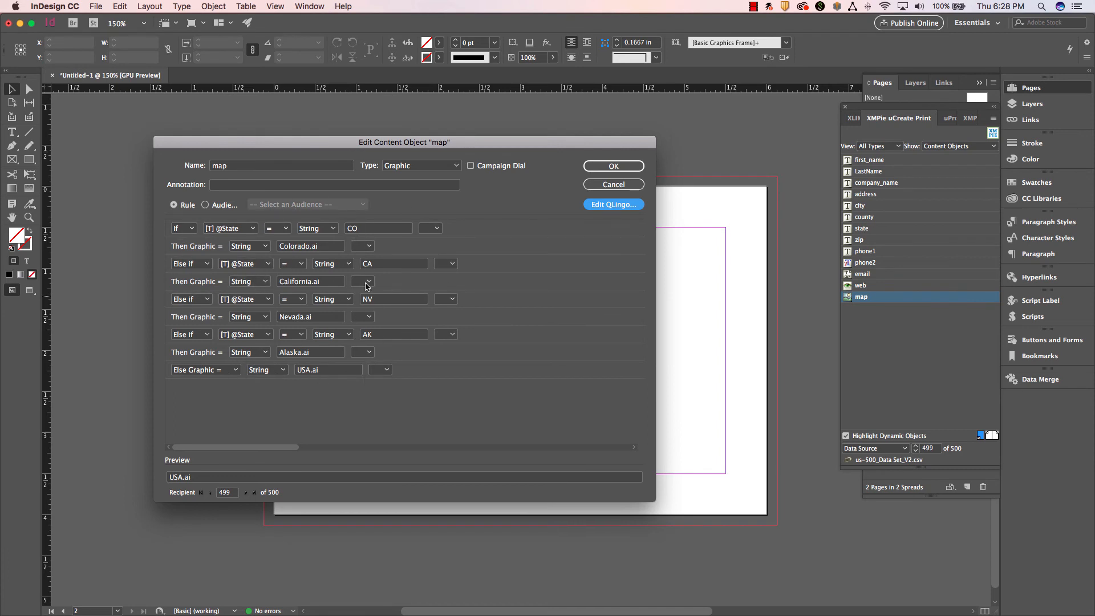
Review the map rule's full QLingo code in an enlarged editor and return to the rule builder.
left_click(607, 206)
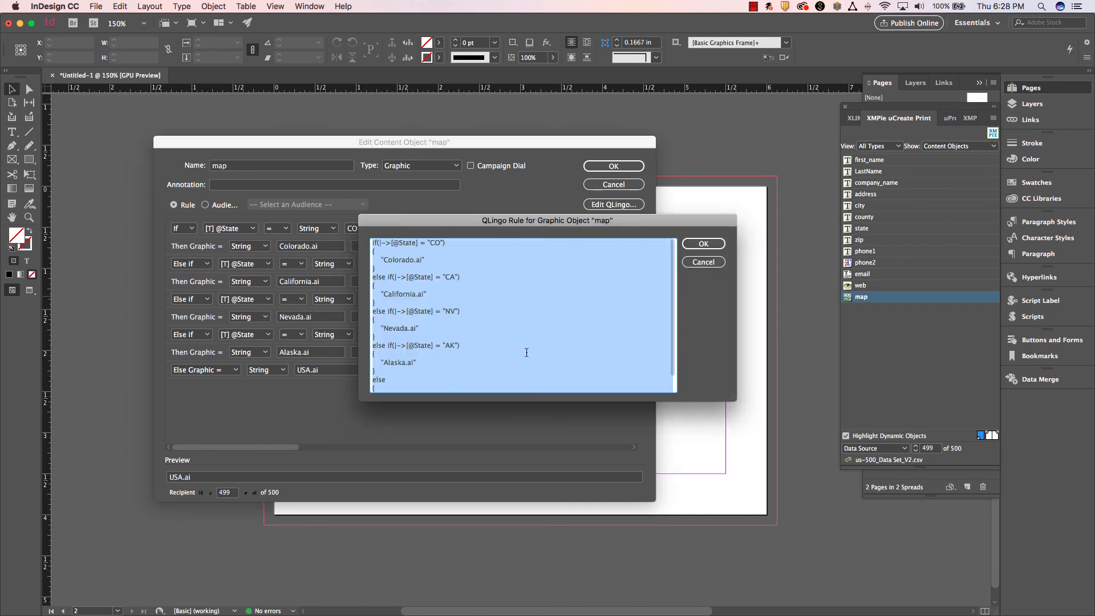
left_click(632, 402)
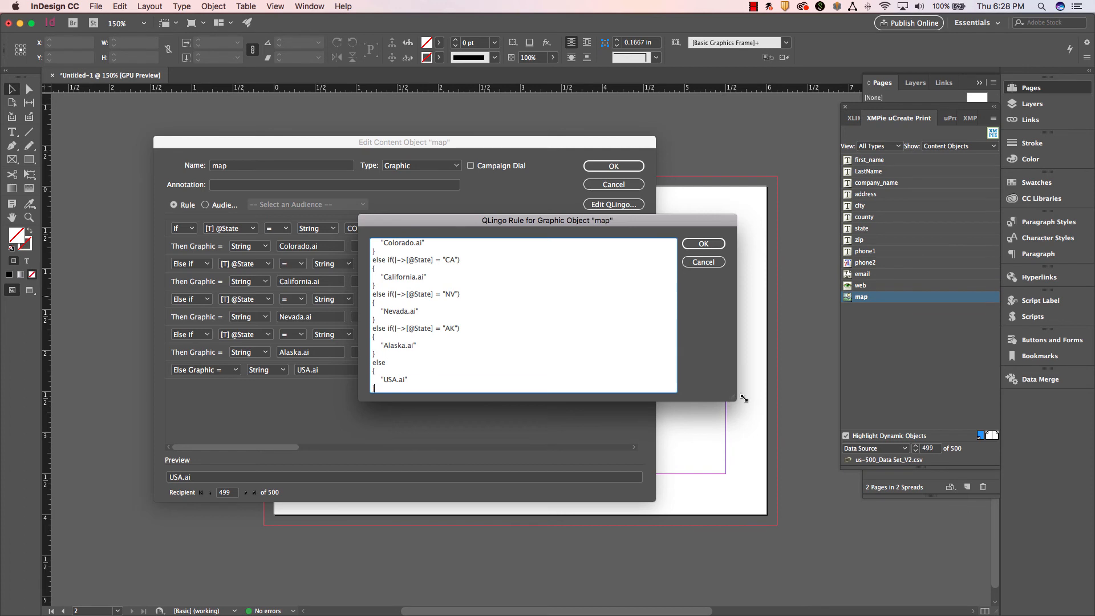
left_click_drag(734, 400, 744, 524)
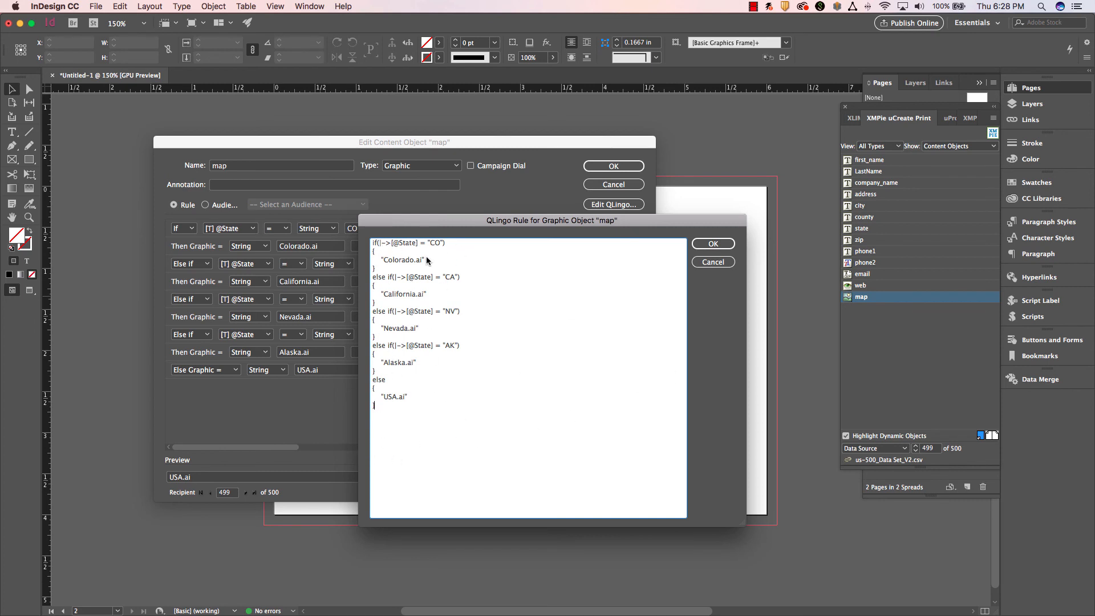
left_click_drag(579, 223, 568, 171)
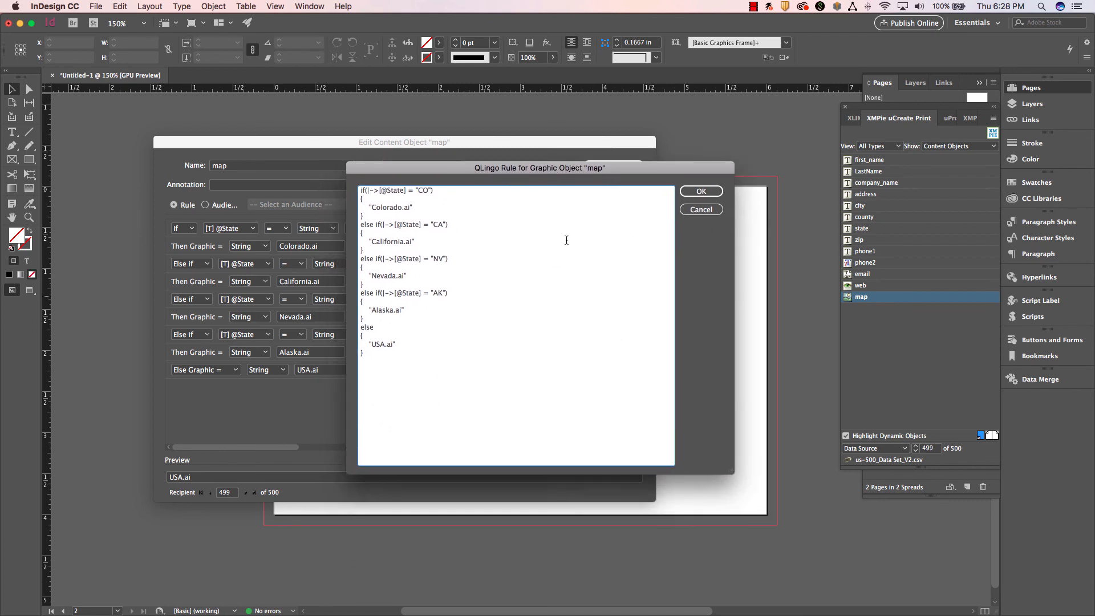
left_click(702, 193)
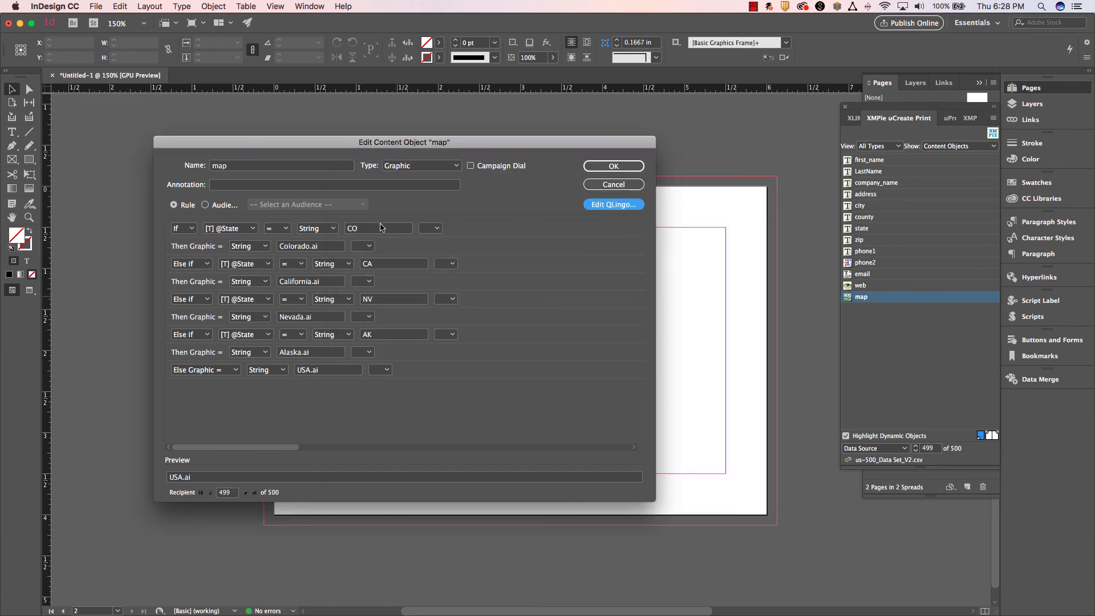
Examine the comparison operators available for the first If condition of the map rule.
left_click(285, 229)
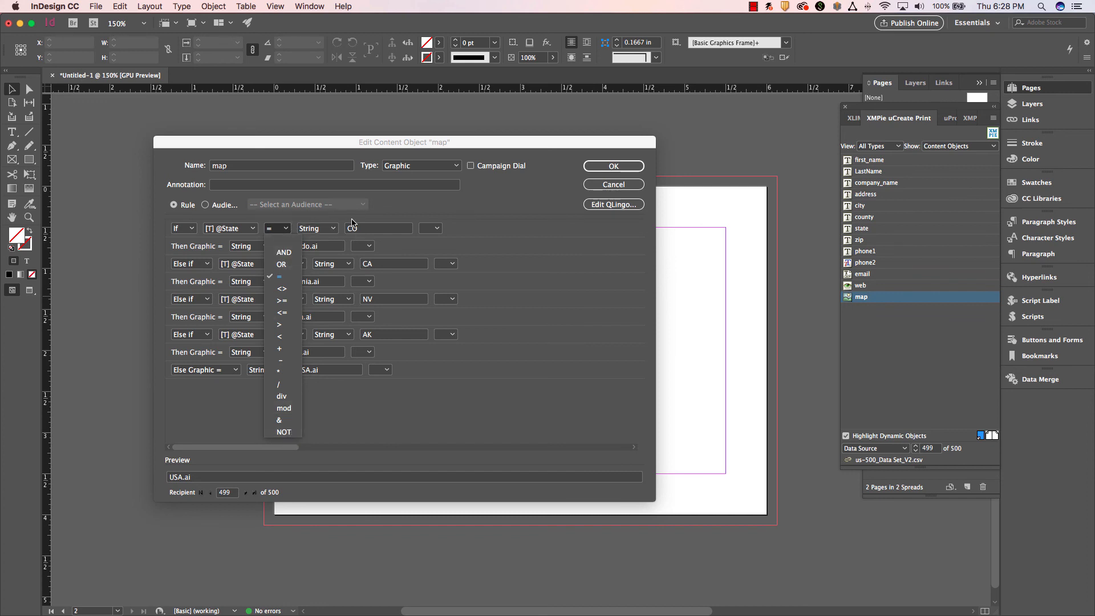
left_click(353, 422)
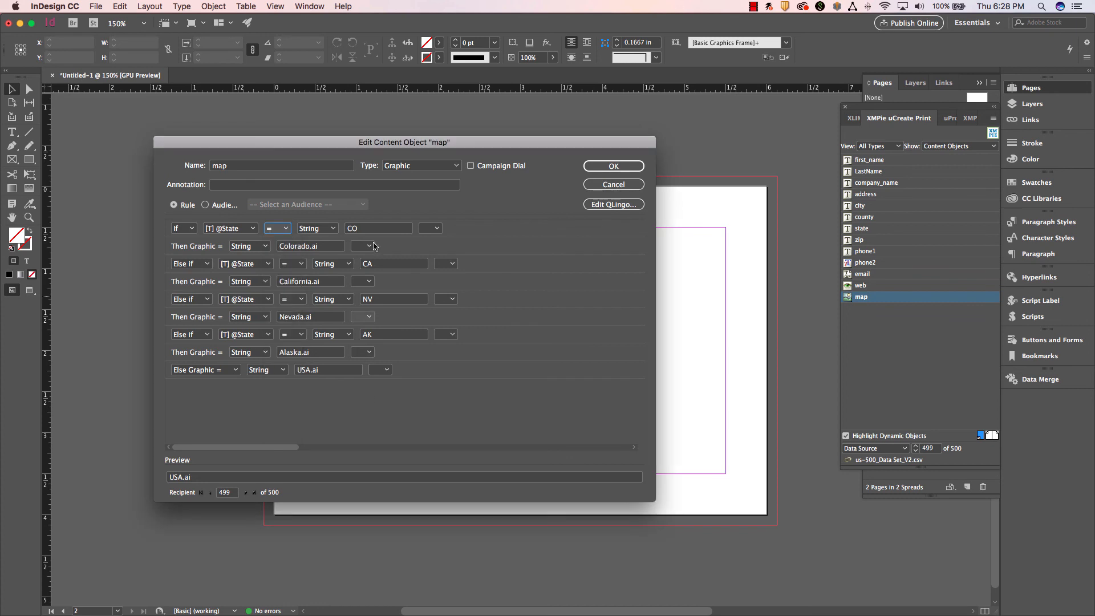
left_click(278, 228)
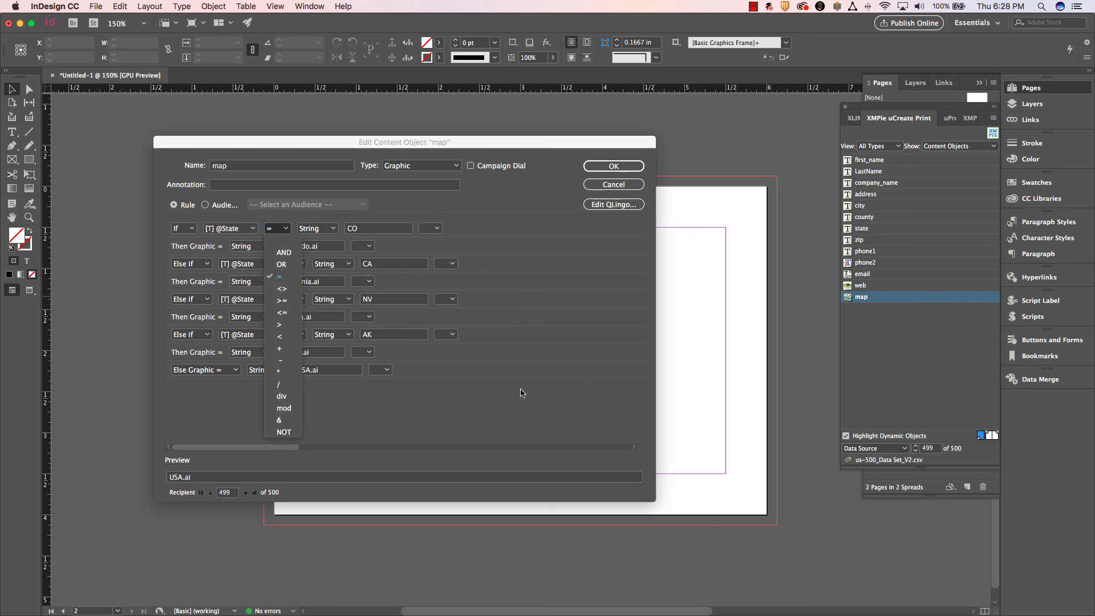
left_click(503, 415)
left_click(286, 230)
left_click(286, 231)
left_click(251, 228)
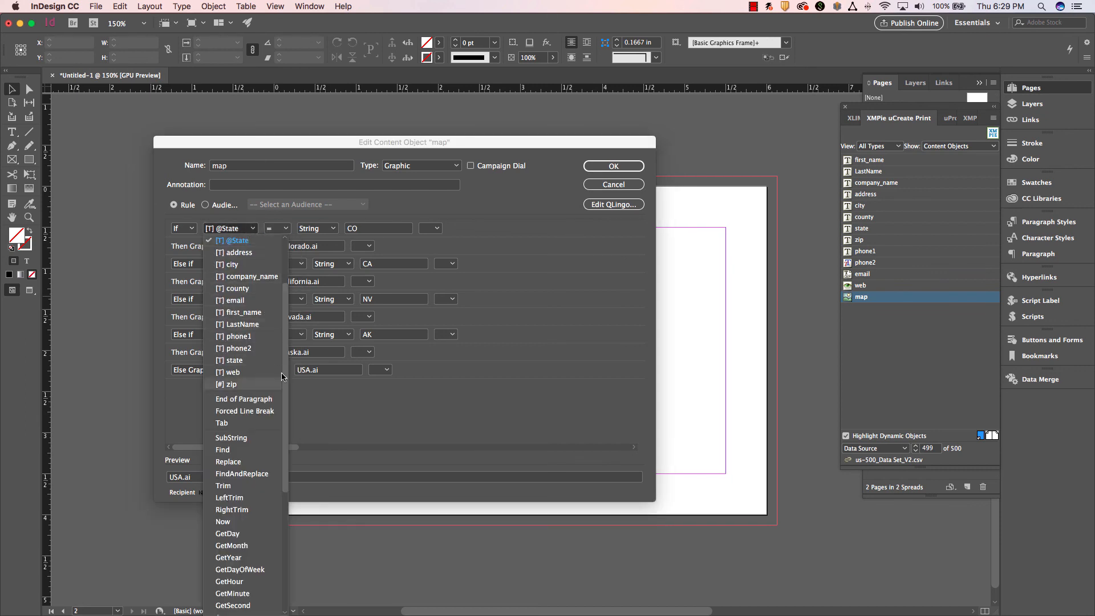
scroll(240, 285, "up", 3)
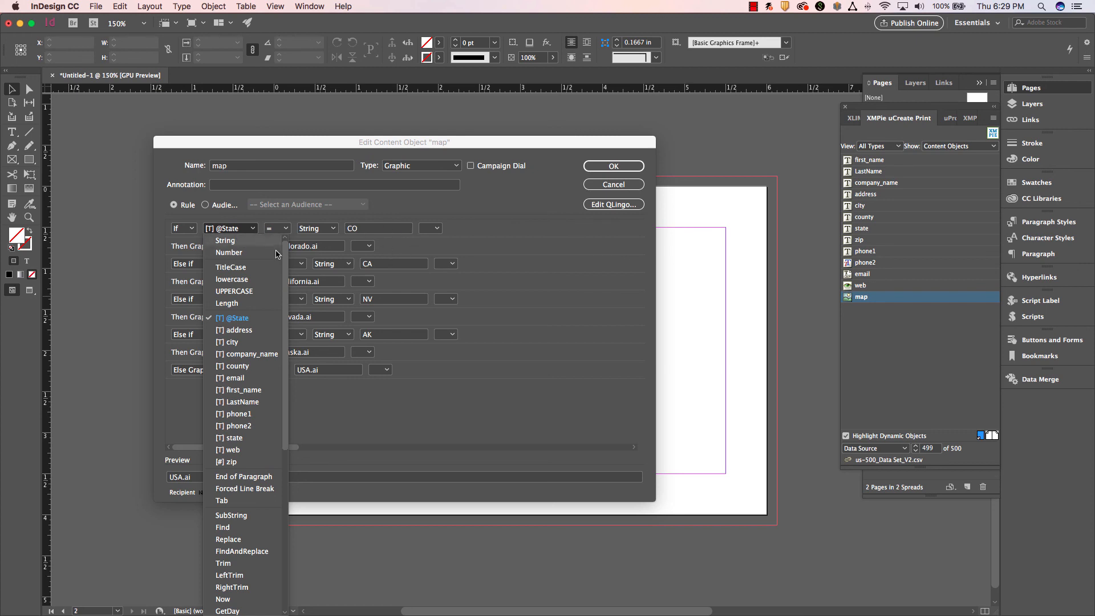
left_click(505, 312)
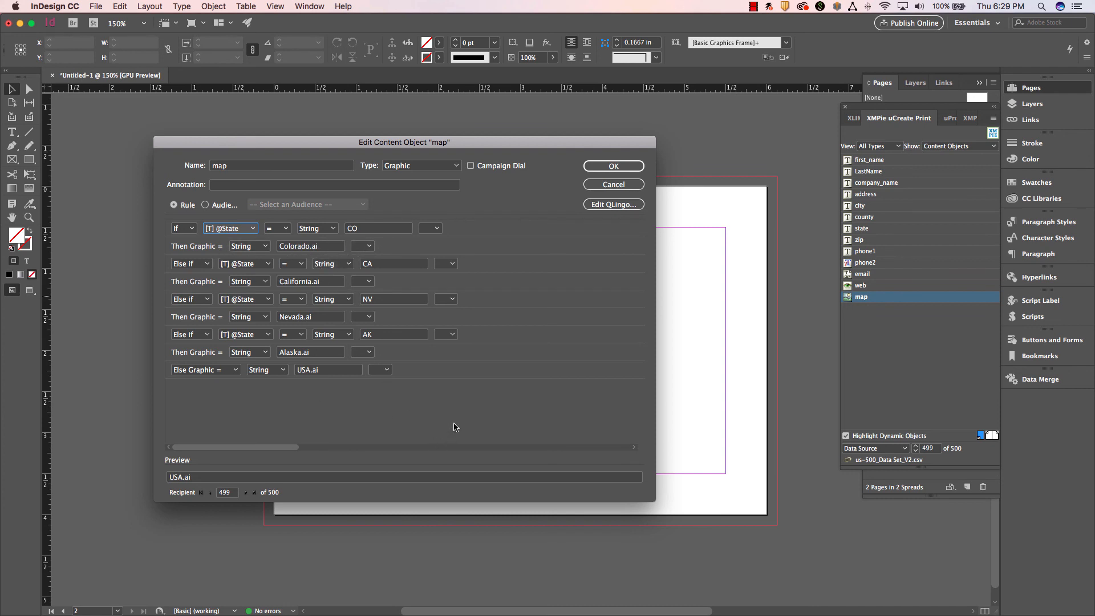
left_click(614, 166)
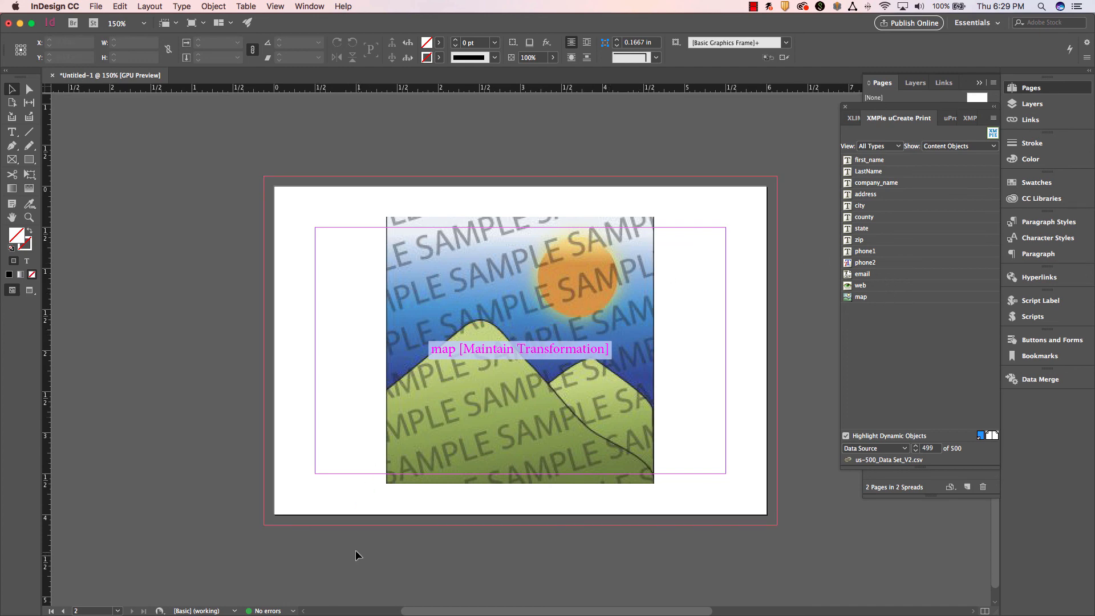
left_click(752, 7)
left_click(787, 20)
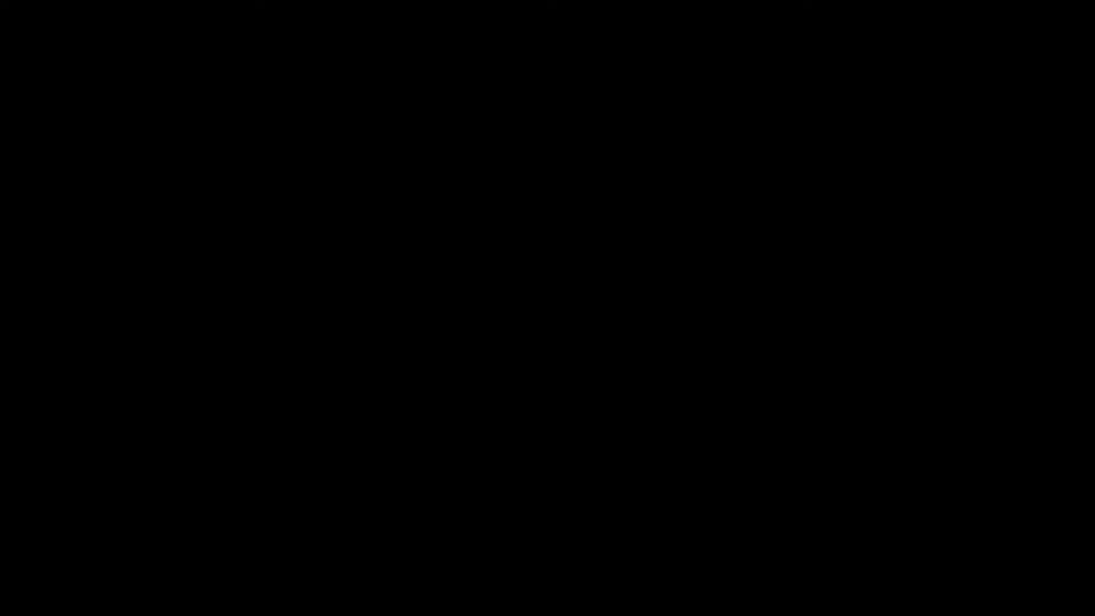